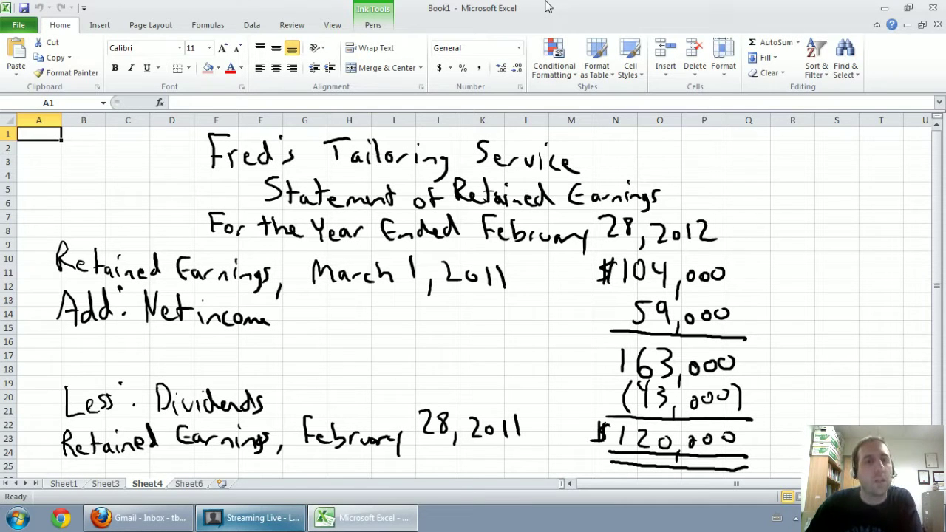
- Review the income statement on Sheet3 and retained earnings on Sheet4, then return to Sheet1's balances
left_click(105, 483)
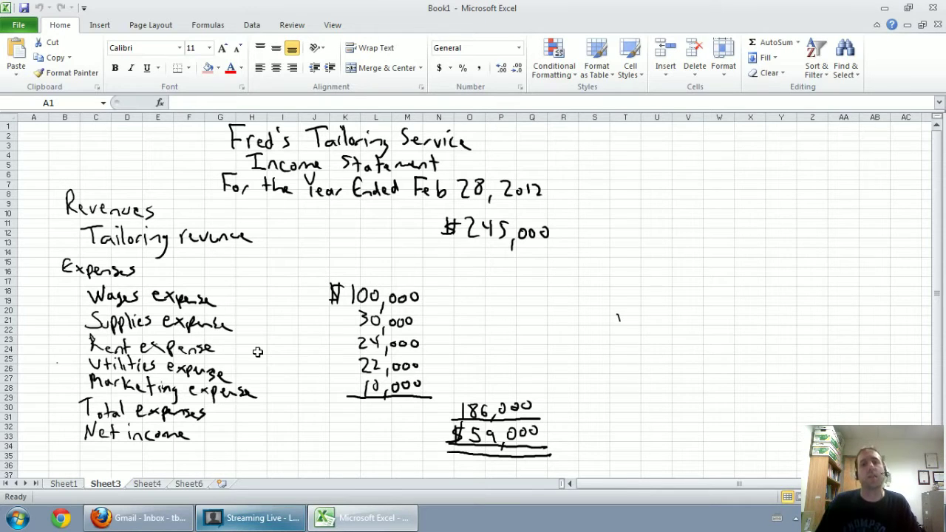
left_click(147, 484)
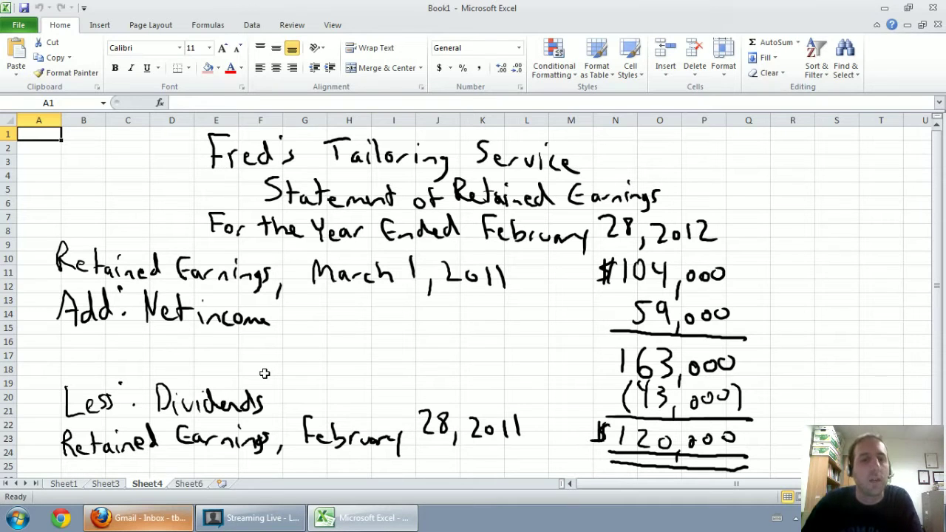
left_click(64, 484)
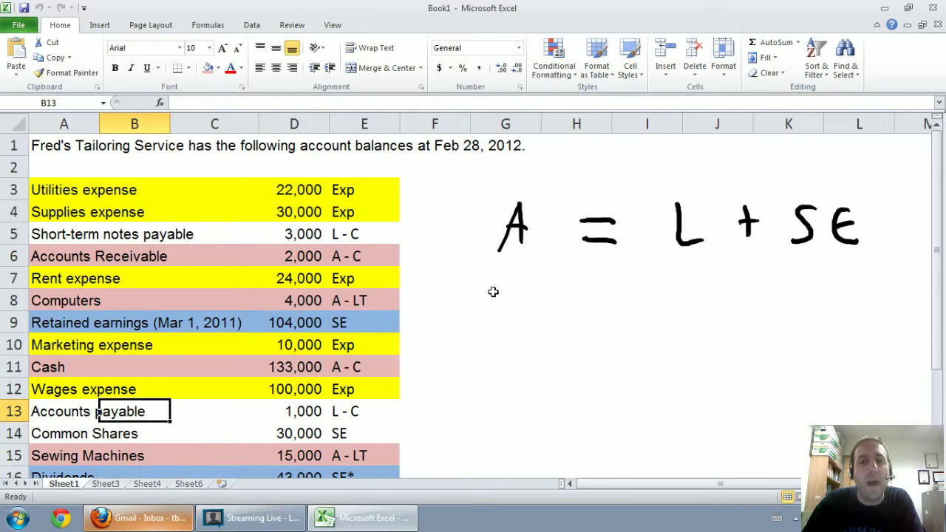
- Highlight the handwritten A = L + SE equation on Sheet1, then switch to blank Sheet6
left_click_drag(460, 193, 880, 296)
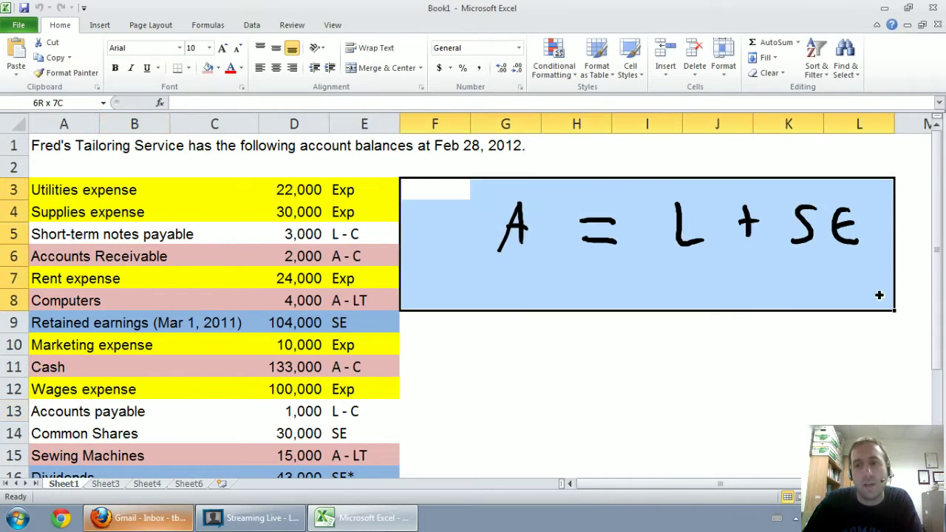
left_click(670, 336)
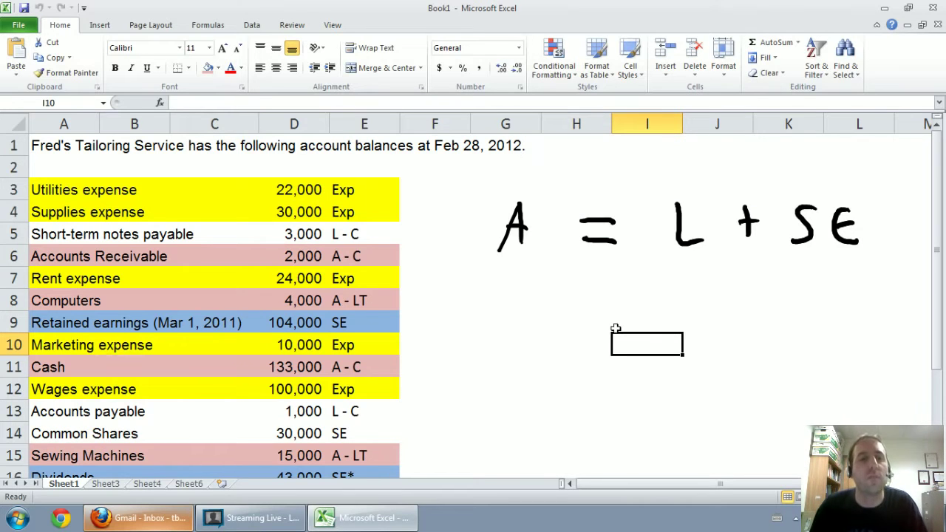
left_click(521, 230)
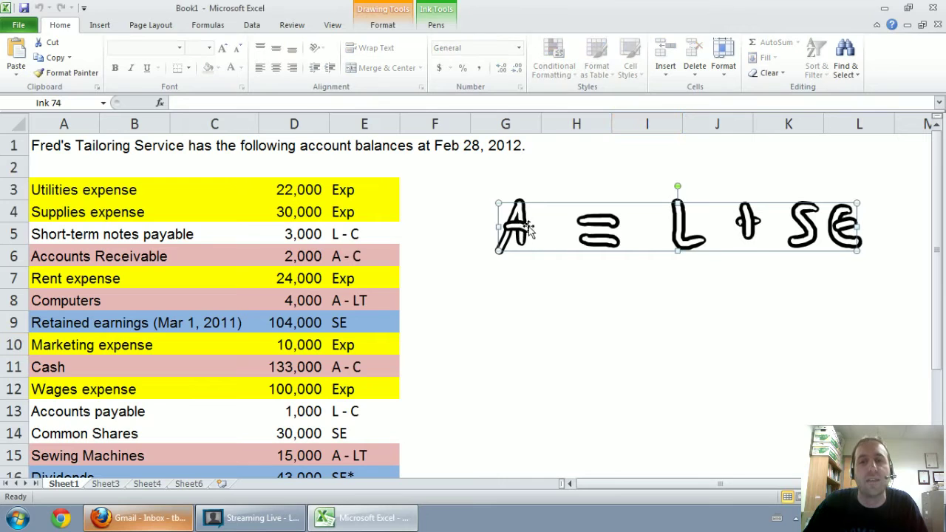
left_click(694, 300)
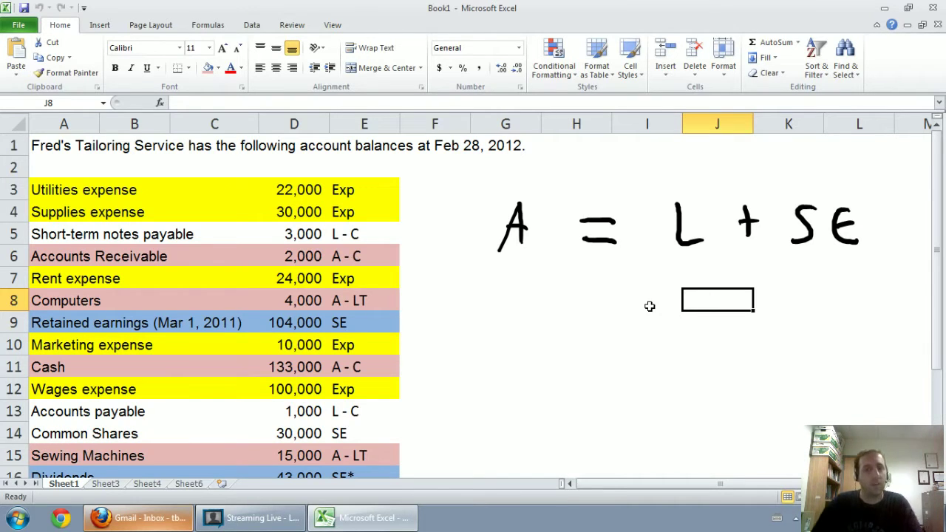
left_click(207, 485)
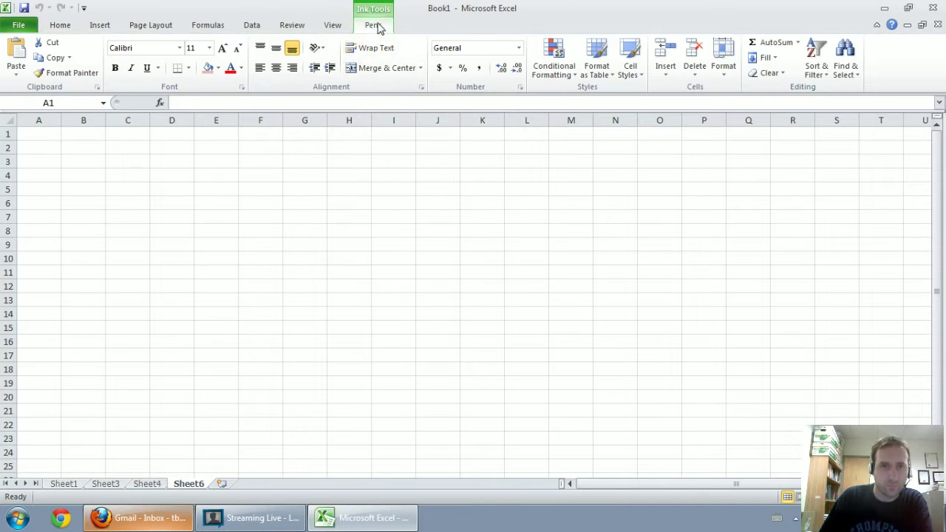
- With the Pen, handwrite 'Fred's Tailoring Service' and 'Balance Sheet' as the first two title lines
left_click(371, 24)
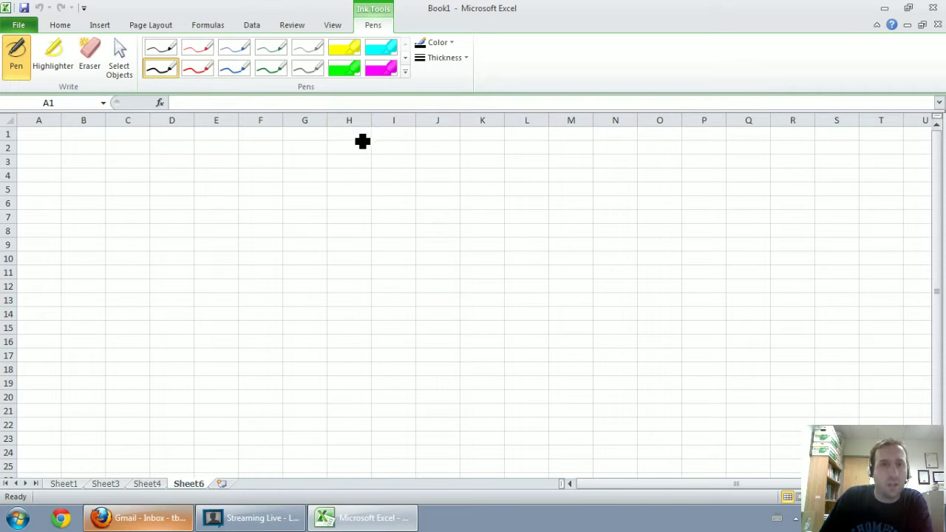
mouse_move(361, 140)
left_mouse_down()
mouse_move(355, 148)
mouse_move(407, 155)
mouse_move(403, 133)
mouse_move(406, 153)
mouse_move(458, 136)
left_mouse_up()
mouse_move(449, 137)
left_mouse_down()
mouse_move(448, 153)
mouse_move(532, 156)
mouse_move(519, 173)
left_mouse_up()
mouse_move(578, 138)
left_mouse_down()
mouse_move(570, 154)
mouse_move(637, 158)
left_mouse_up()
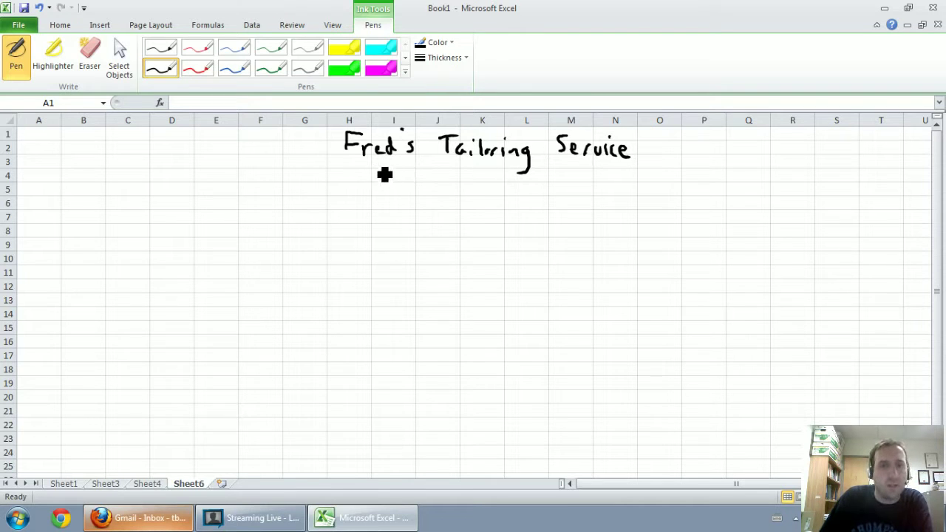
mouse_move(373, 158)
left_mouse_down()
mouse_move(380, 183)
mouse_move(450, 182)
mouse_move(532, 198)
mouse_move(537, 187)
left_mouse_up()
left_click_drag(543, 170, 544, 192)
left_click_drag(530, 176, 551, 173)
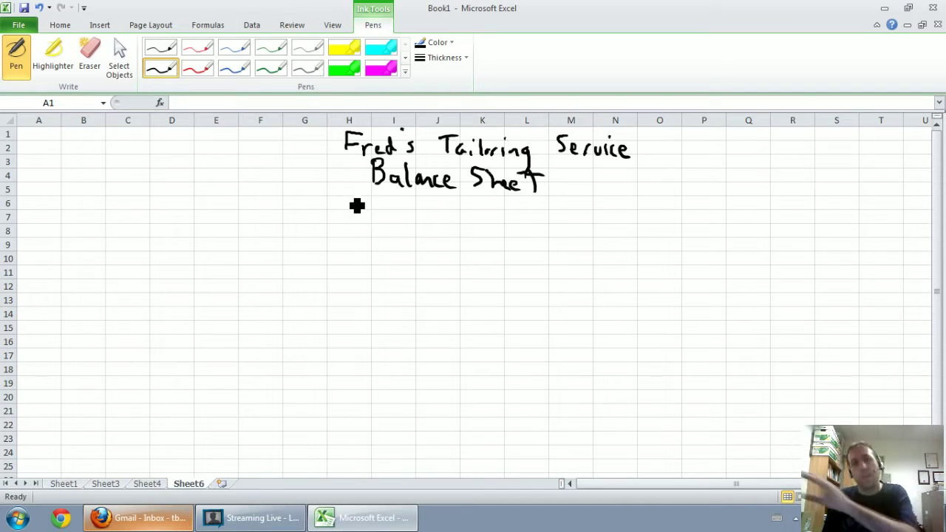
- Handwrite the date line 'As at February 28, 2012' beneath the title
left_click_drag(337, 220, 443, 226)
left_click_drag(443, 200, 458, 196)
left_click_drag(444, 213, 467, 225)
mouse_move(473, 204)
left_mouse_down()
mouse_move(481, 225)
mouse_move(490, 222)
left_mouse_up()
mouse_move(497, 225)
left_mouse_down()
mouse_move(507, 217)
mouse_move(522, 225)
left_mouse_up()
mouse_move(534, 219)
left_mouse_down()
mouse_move(548, 219)
mouse_move(550, 235)
left_mouse_up()
mouse_move(569, 201)
left_mouse_down()
mouse_move(580, 219)
mouse_move(592, 201)
mouse_move(602, 232)
left_mouse_up()
left_click_drag(616, 212, 674, 228)
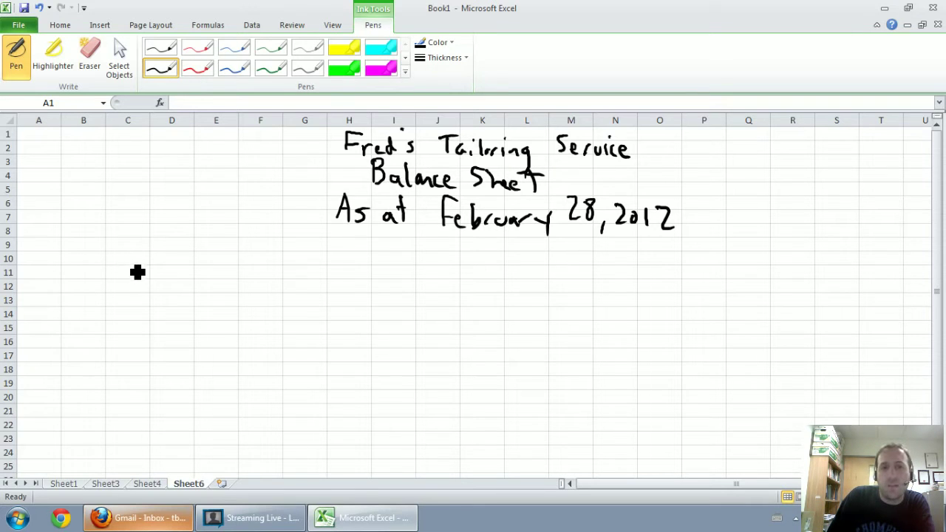
- Handwrite ASSETS at left, LIABILITIES at right, and SHAREHOLDERS' EQUITY at lower right
mouse_move(130, 264)
left_mouse_down()
mouse_move(142, 264)
mouse_move(141, 249)
mouse_move(156, 262)
mouse_move(202, 268)
mouse_move(226, 247)
left_mouse_up()
mouse_move(217, 246)
left_mouse_down()
mouse_move(217, 267)
mouse_move(227, 266)
left_mouse_up()
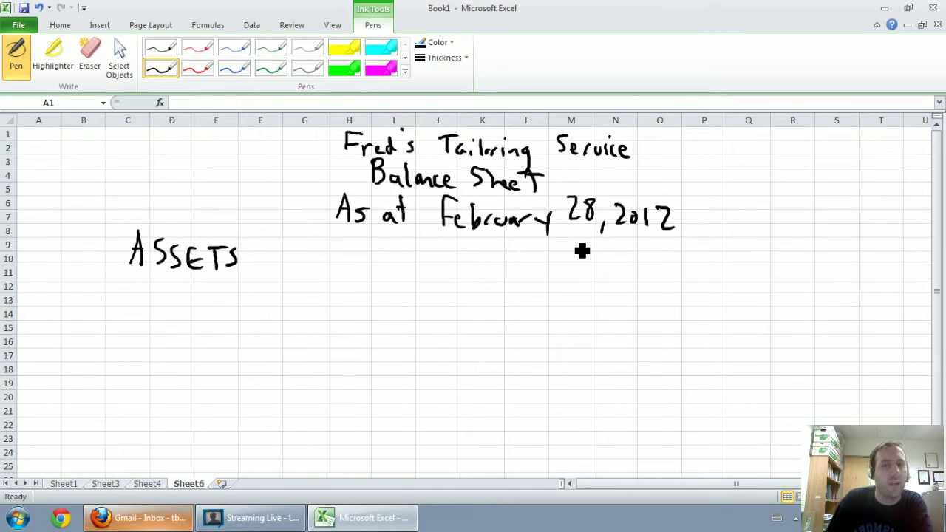
mouse_move(634, 239)
left_mouse_down()
mouse_move(665, 263)
mouse_move(687, 249)
mouse_move(698, 271)
mouse_move(718, 269)
mouse_move(727, 247)
left_mouse_up()
mouse_move(736, 251)
left_mouse_down()
mouse_move(745, 268)
mouse_move(775, 268)
mouse_move(785, 244)
mouse_move(793, 269)
mouse_move(821, 272)
left_mouse_up()
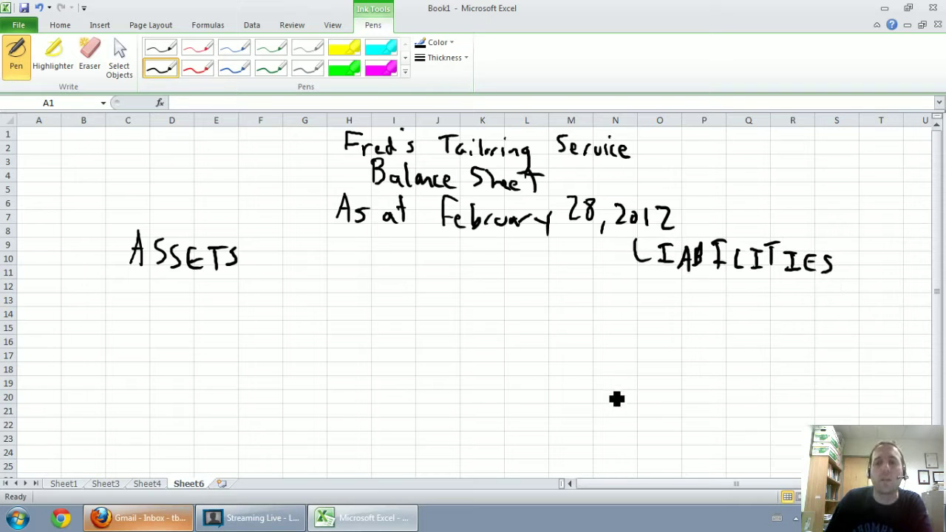
mouse_move(613, 395)
left_mouse_down()
mouse_move(602, 416)
mouse_move(634, 419)
mouse_move(640, 394)
left_mouse_up()
mouse_move(640, 394)
left_mouse_down()
mouse_move(646, 418)
mouse_move(686, 426)
left_mouse_up()
mouse_move(686, 418)
left_mouse_down()
mouse_move(698, 426)
mouse_move(708, 414)
left_mouse_up()
mouse_move(718, 412)
left_mouse_down()
mouse_move(727, 427)
mouse_move(765, 428)
mouse_move(777, 403)
mouse_move(814, 424)
left_mouse_up()
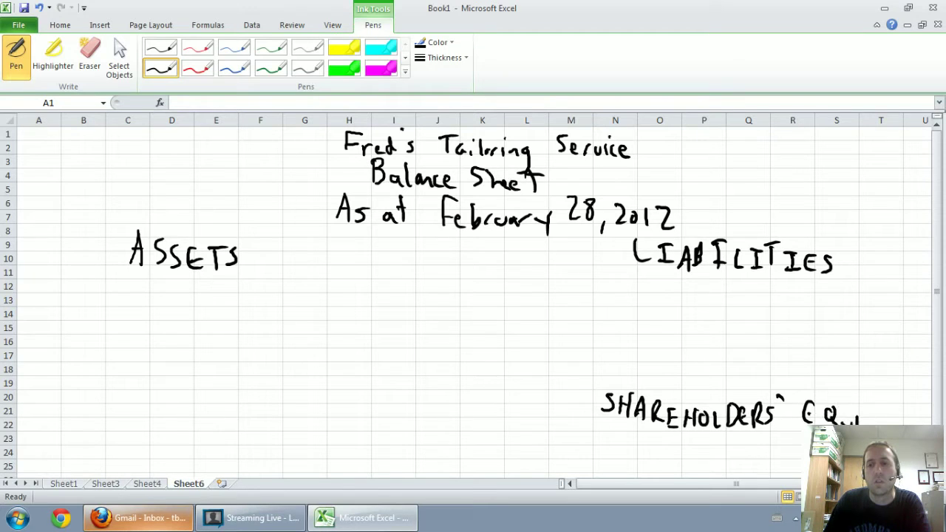
left_click_drag(873, 410, 893, 411)
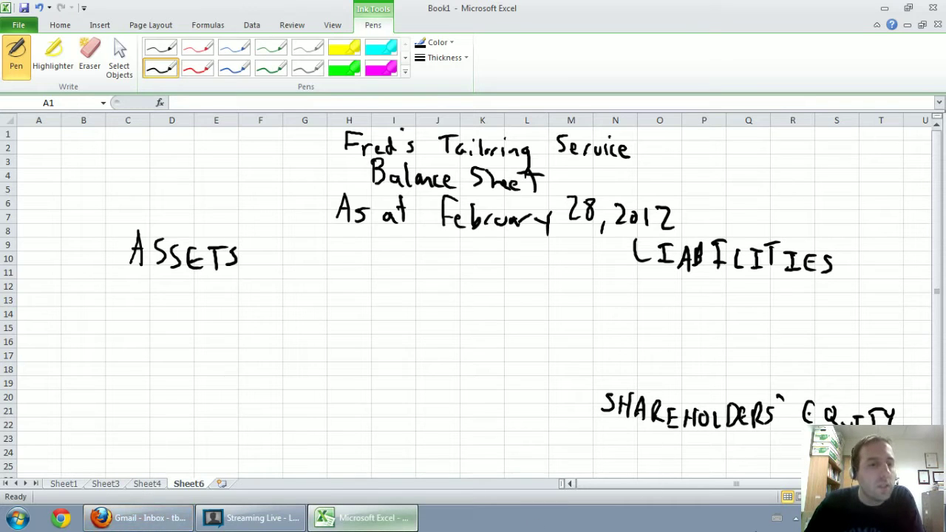
- On Sheet1, highlight the Computers, Cash and Sewing Machines rows as asset accounts
left_click(64, 484)
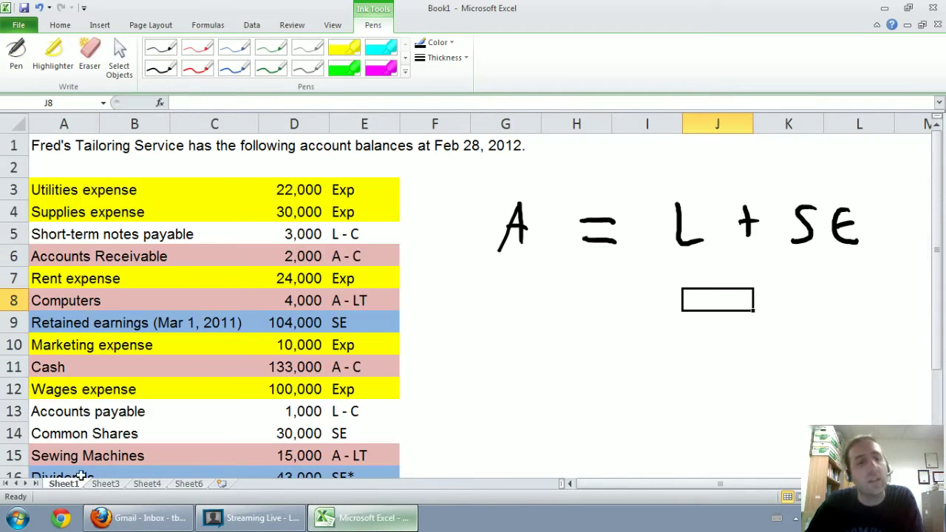
scroll(226, 340, "down", 1)
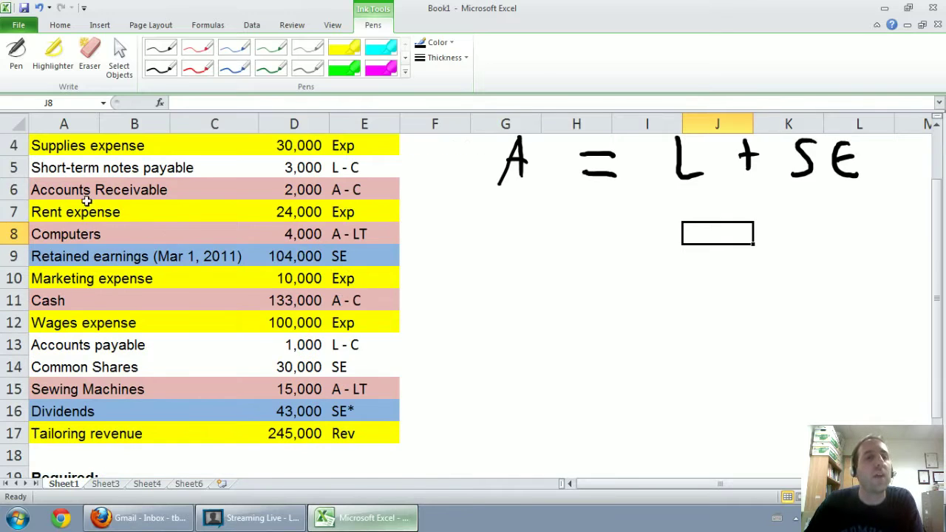
left_click_drag(85, 190, 344, 190)
left_click(90, 235)
left_click_drag(90, 235, 342, 235)
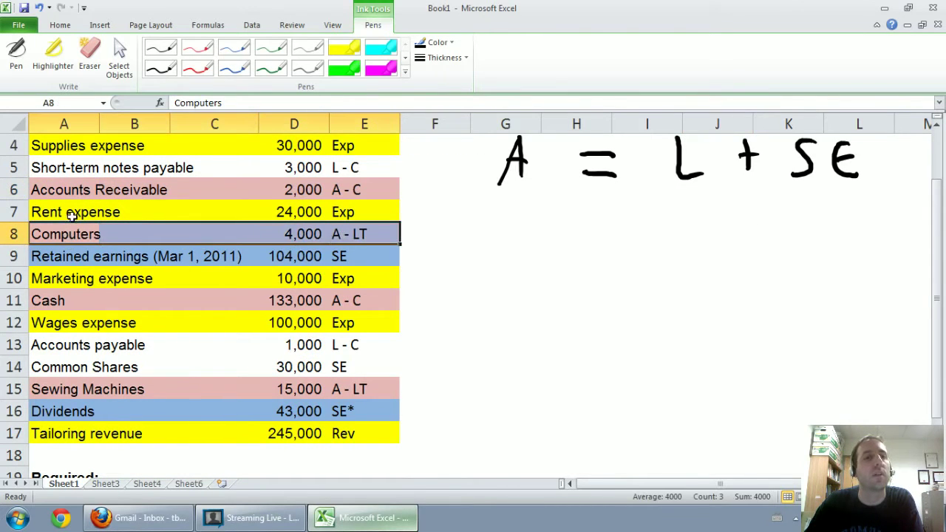
left_click_drag(47, 301, 334, 301)
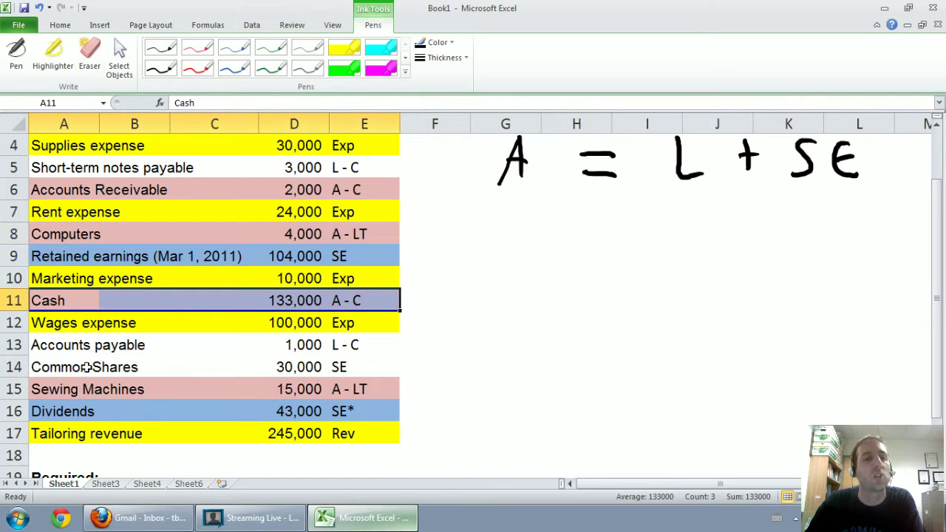
left_click_drag(46, 394, 344, 381)
left_click(437, 361)
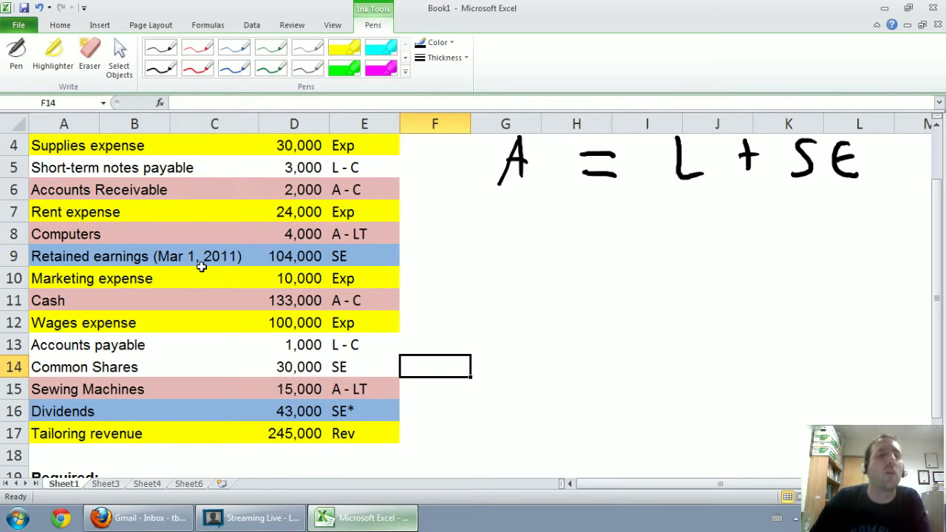
- On Sheet6, handwrite the Current Assets subheading with Cash and Accounts beneath it
left_click(199, 486)
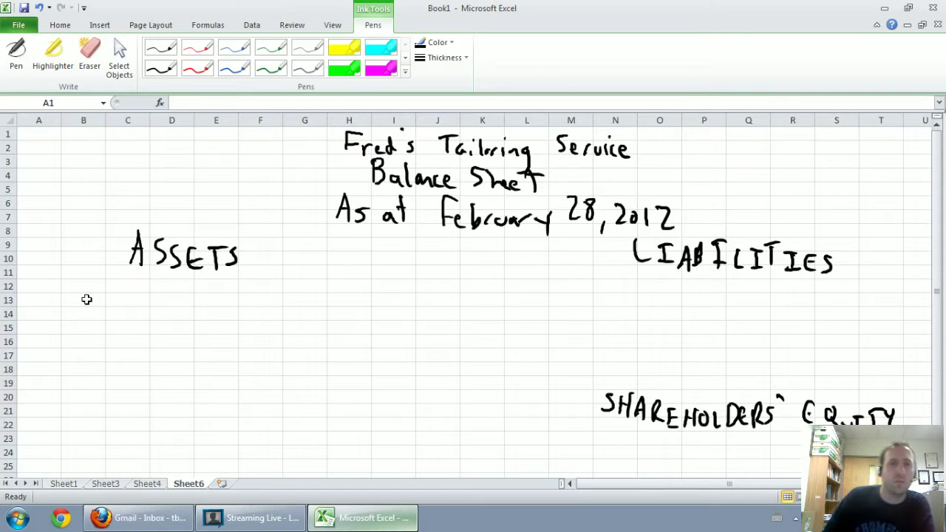
left_click(161, 74)
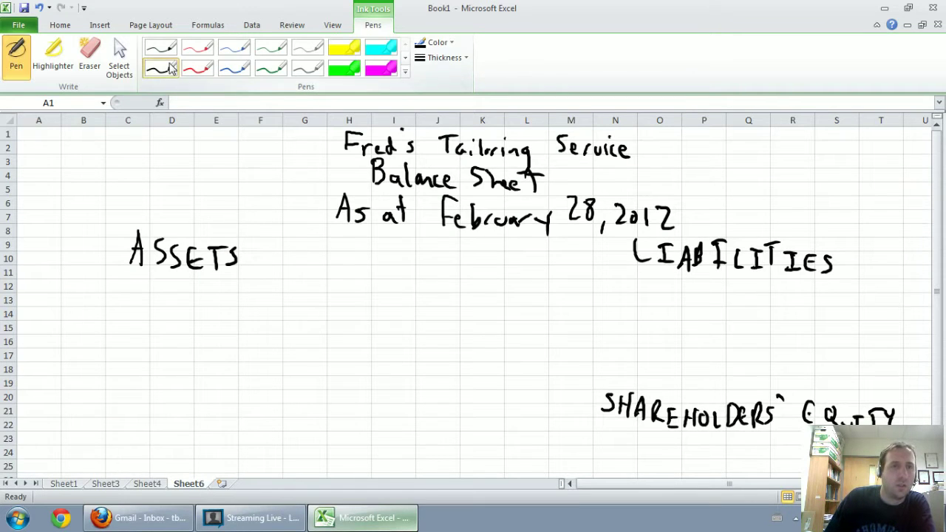
mouse_move(60, 277)
left_mouse_down()
mouse_move(59, 293)
mouse_move(97, 284)
mouse_move(213, 303)
left_mouse_up()
left_click_drag(220, 290, 217, 303)
mouse_move(90, 313)
left_mouse_down()
mouse_move(89, 325)
mouse_move(137, 327)
left_mouse_up()
left_click_drag(77, 361, 191, 364)
mouse_move(192, 347)
left_mouse_down()
mouse_move(207, 364)
mouse_move(226, 359)
left_mouse_up()
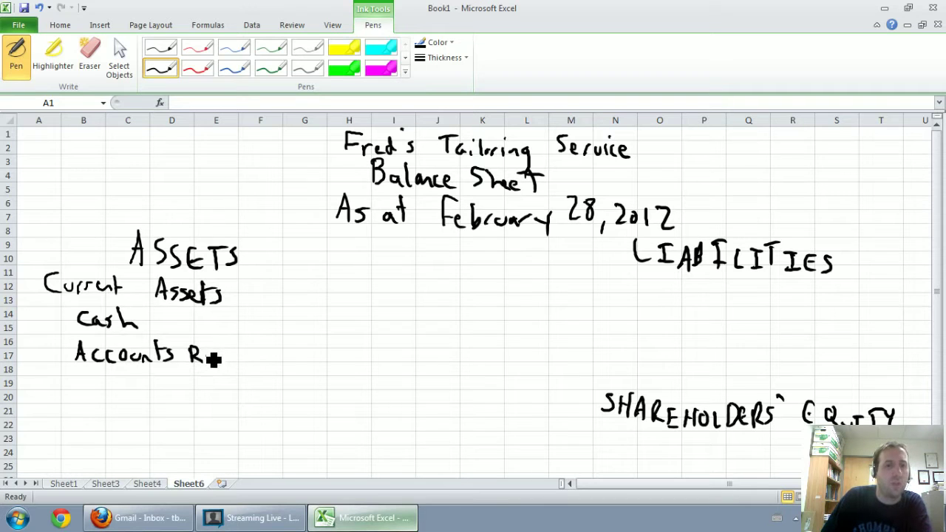
- Undo the stray ink and handwrite 'receivable' after Accounts
key("ctrl+z")
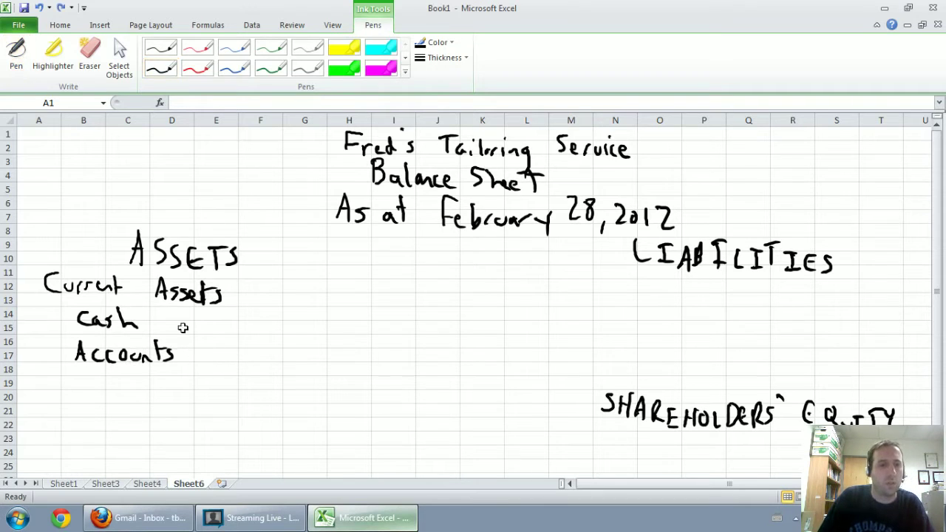
left_click(161, 68)
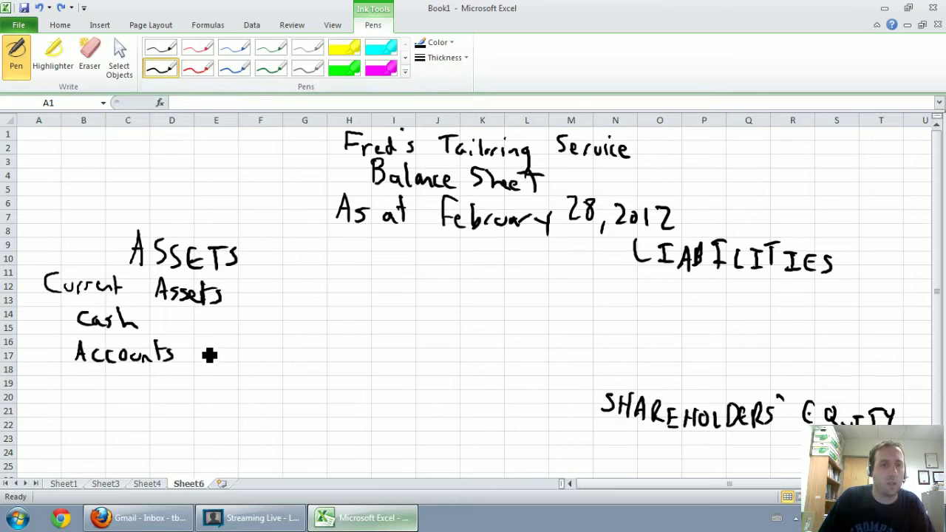
left_click_drag(207, 356, 294, 363)
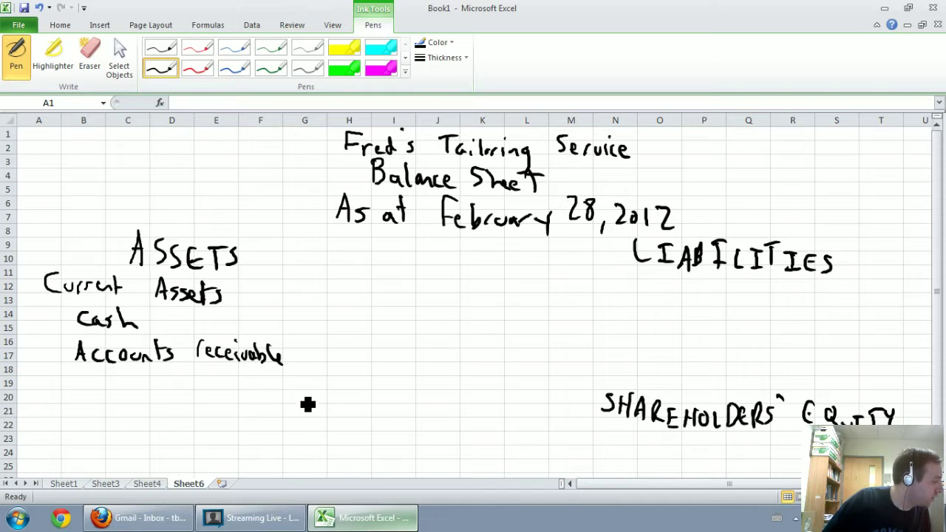
- Check Sheet1, then ink Cash 133,000 and Accounts receivable 2,000 with an underline on Sheet6
left_click(68, 484)
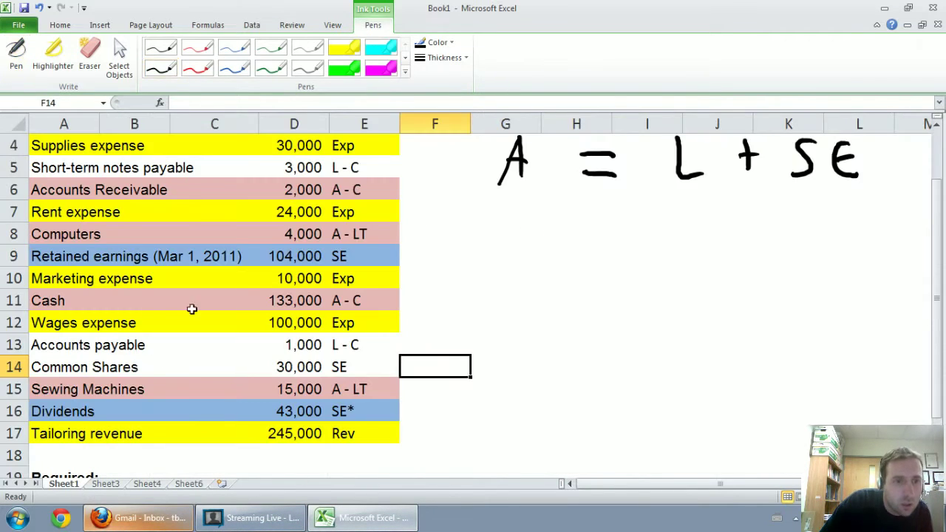
left_click(197, 484)
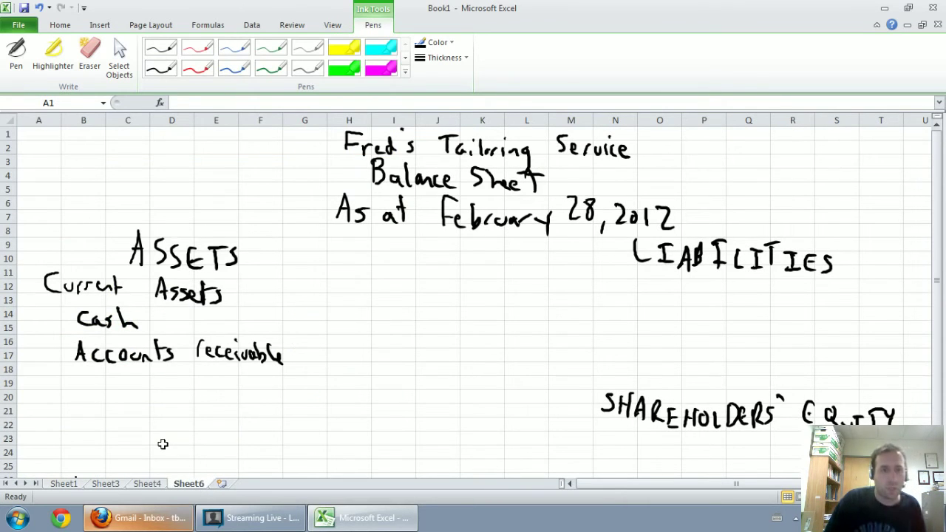
left_click(161, 67)
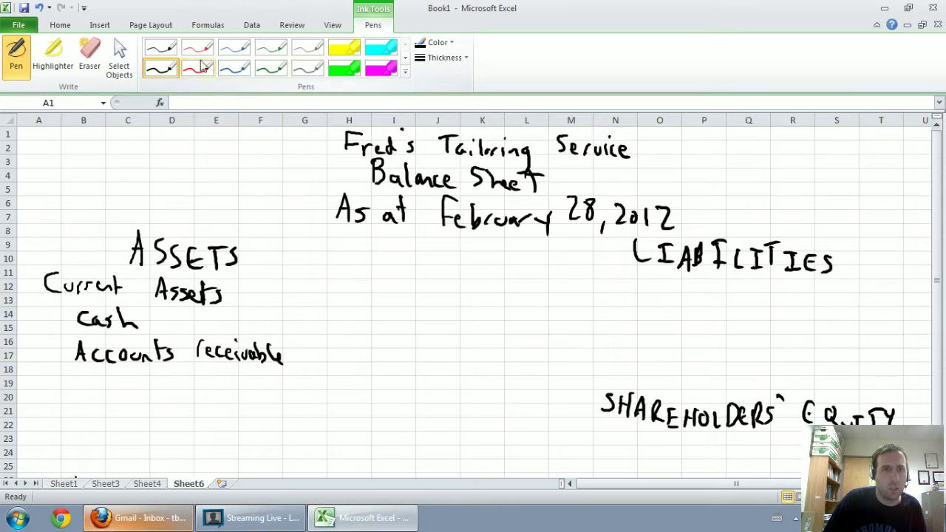
mouse_move(311, 311)
left_mouse_down()
mouse_move(311, 326)
mouse_move(336, 336)
mouse_move(357, 316)
left_mouse_up()
left_click_drag(369, 314, 384, 315)
left_click_drag(331, 347, 345, 368)
left_click_drag(361, 351, 391, 354)
mouse_move(301, 369)
left_mouse_down()
mouse_move(404, 371)
mouse_move(419, 392)
left_mouse_up()
- Write the 135,000 subtotal labelled Total current assets and start the Capital assets heading
mouse_move(425, 380)
left_mouse_down()
mouse_move(428, 392)
mouse_move(458, 406)
mouse_move(474, 384)
left_mouse_up()
left_click_drag(490, 384, 496, 384)
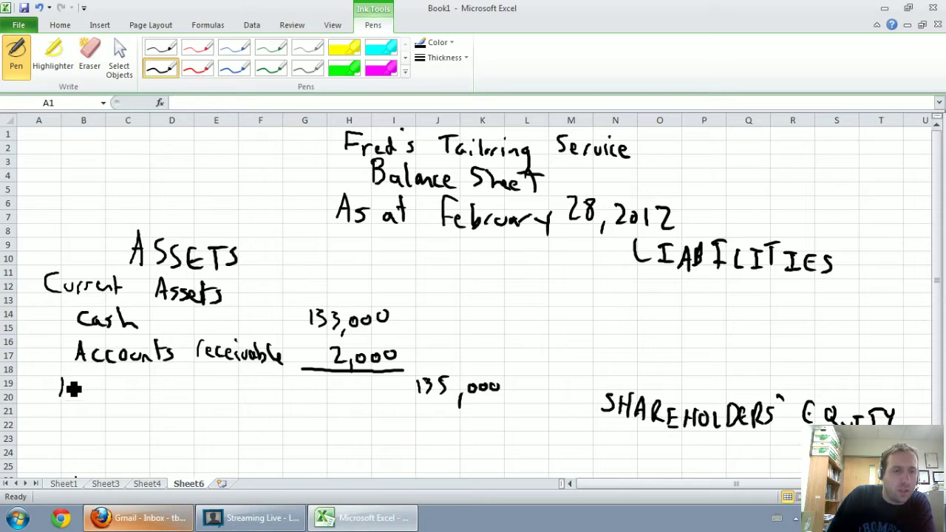
mouse_move(72, 388)
left_mouse_down()
mouse_move(57, 386)
mouse_move(101, 399)
mouse_move(173, 393)
mouse_move(274, 406)
mouse_move(291, 397)
left_mouse_up()
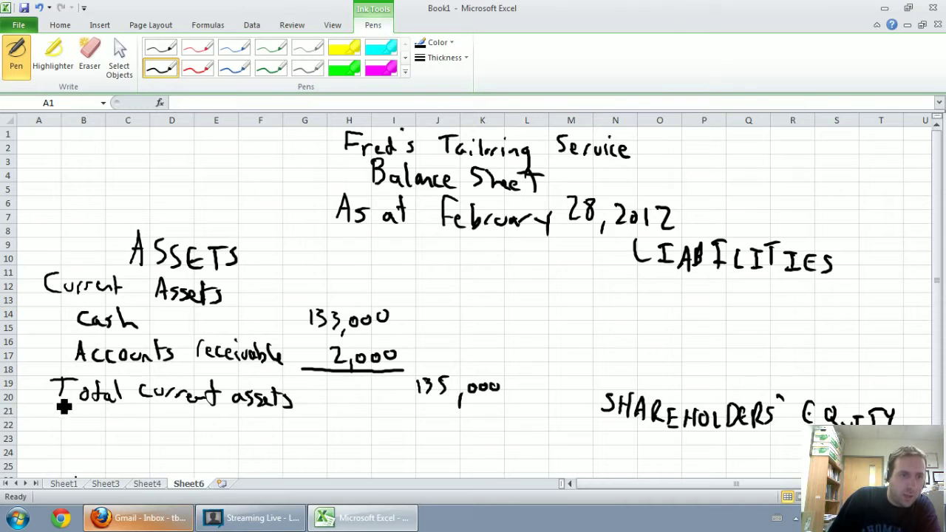
mouse_move(61, 414)
left_mouse_down()
mouse_move(76, 436)
mouse_move(103, 420)
mouse_move(110, 437)
mouse_move(153, 440)
mouse_move(140, 426)
left_mouse_up()
- Finish the Capital assets heading and write Computers and Sewing machines beneath it
left_click_drag(136, 436, 179, 433)
mouse_move(186, 419)
left_mouse_down()
mouse_move(185, 440)
mouse_move(190, 428)
left_mouse_up()
left_click_drag(198, 430, 190, 441)
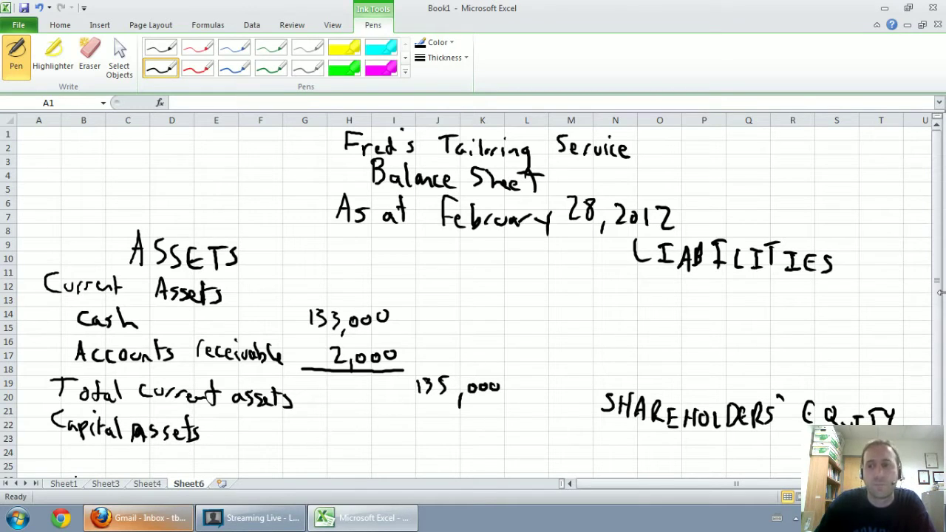
scroll(473, 296, "down", 1)
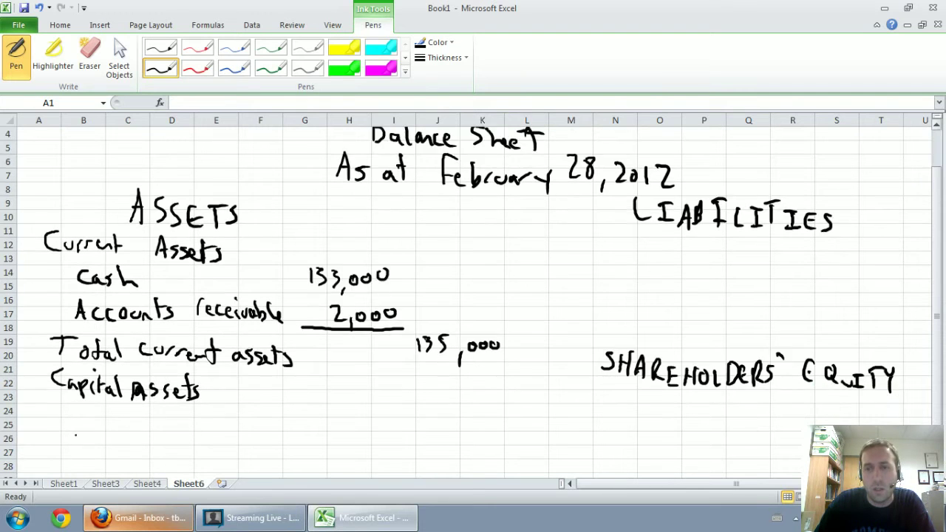
scroll(473, 295, "down", 1)
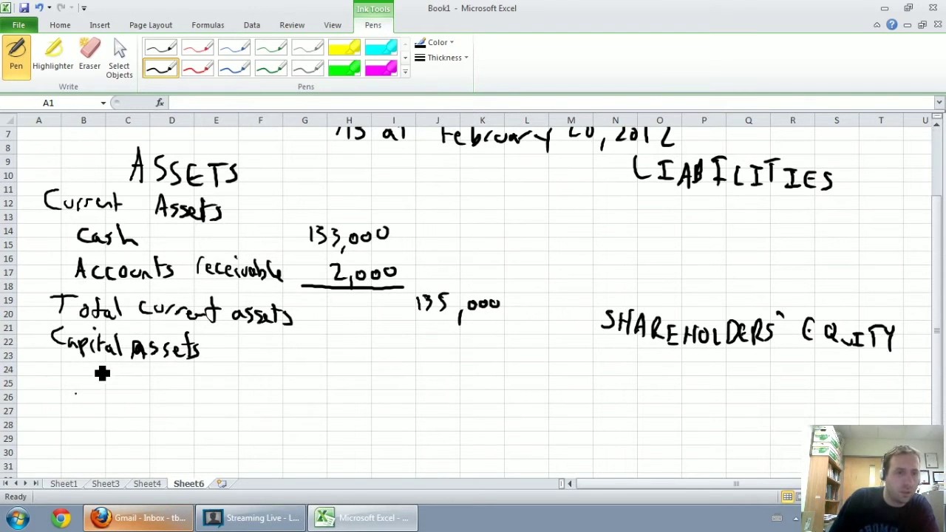
mouse_move(89, 378)
left_mouse_down()
mouse_move(148, 406)
mouse_move(198, 395)
left_mouse_up()
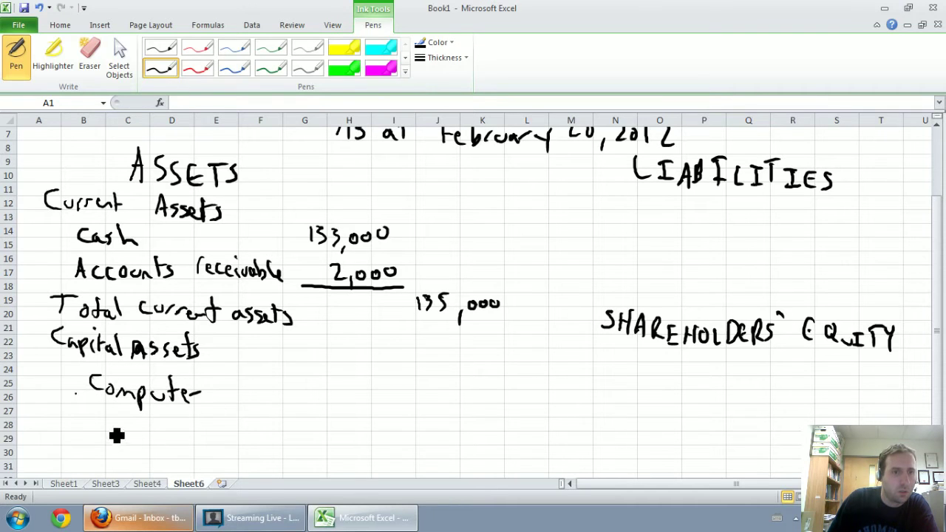
left_click_drag(102, 418, 96, 436)
mouse_move(111, 430)
left_mouse_down()
mouse_move(184, 442)
mouse_move(211, 429)
mouse_move(241, 442)
mouse_move(262, 433)
mouse_move(265, 446)
left_mouse_up()
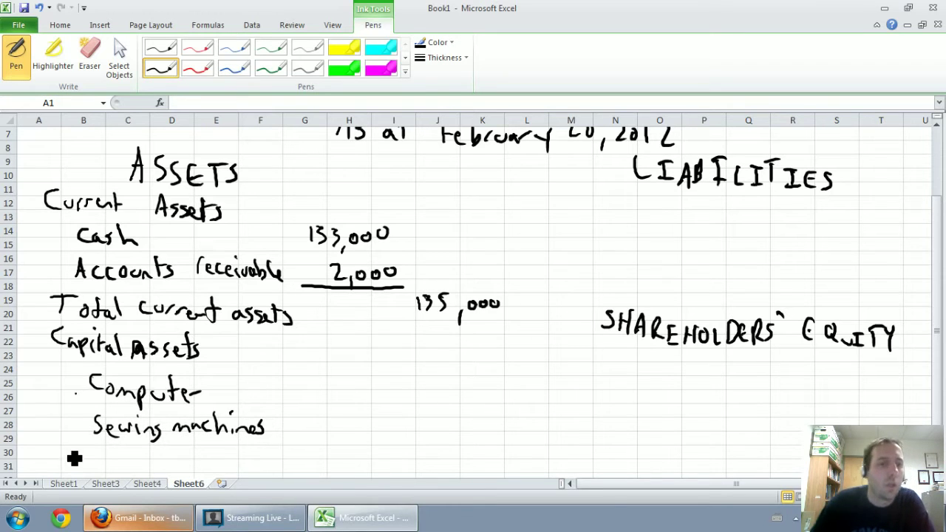
- After checking Sheet1, write 4,000 beside Computers and 15,000 beside Sewing machines
left_click(67, 485)
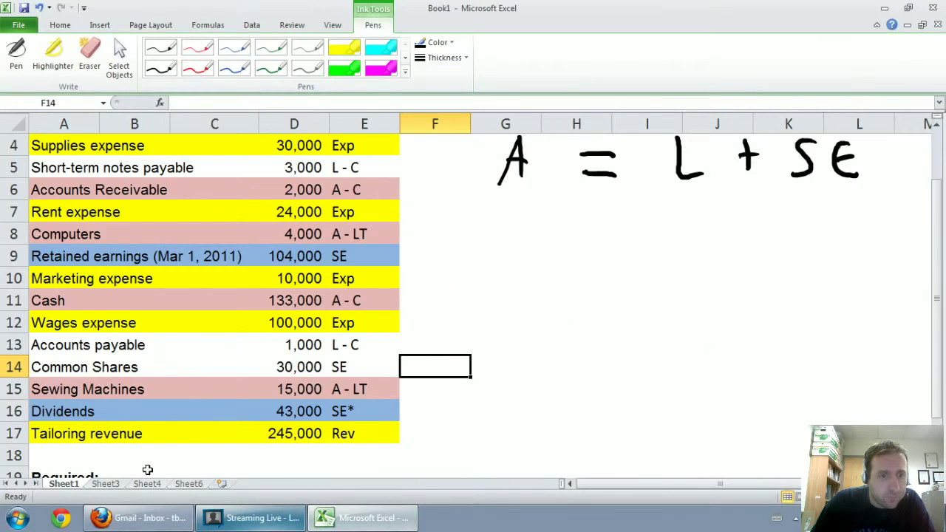
left_click(189, 485)
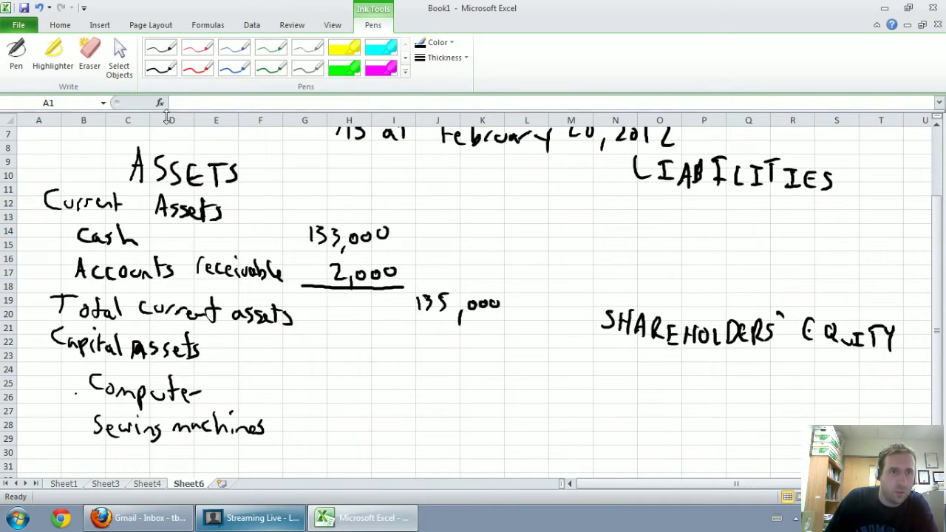
left_click(160, 68)
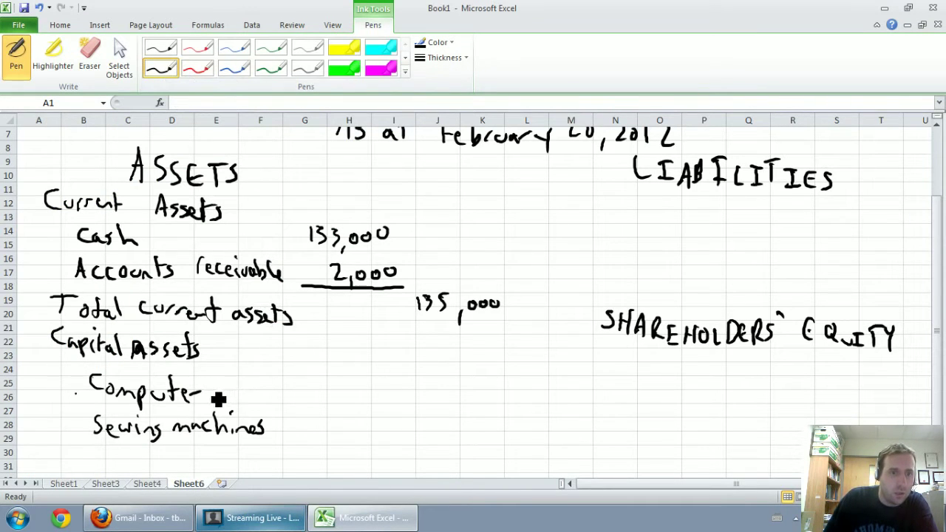
left_click_drag(215, 402, 207, 402)
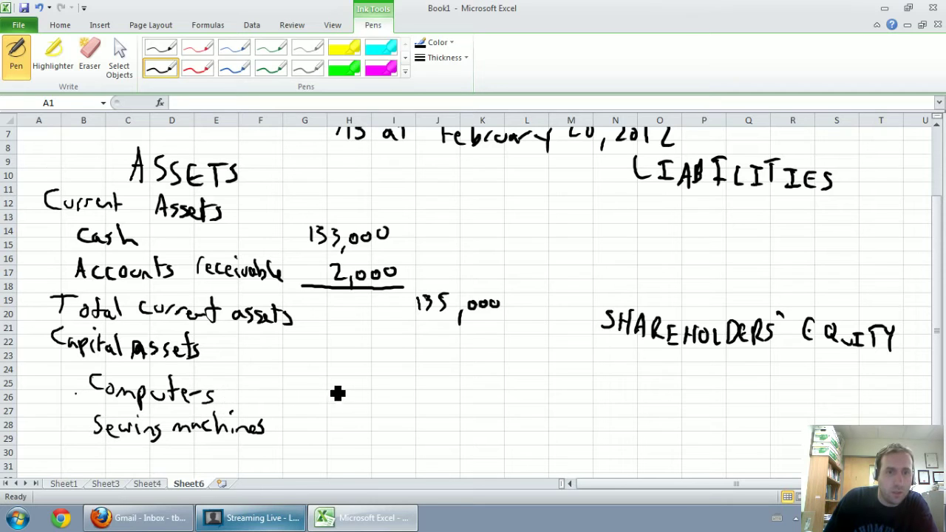
mouse_move(340, 383)
left_mouse_down()
mouse_move(365, 410)
mouse_move(391, 391)
left_mouse_up()
mouse_move(323, 422)
left_mouse_down()
mouse_move(325, 437)
mouse_move(334, 435)
left_mouse_up()
mouse_move(353, 435)
left_mouse_down()
mouse_move(352, 444)
mouse_move(364, 426)
mouse_move(377, 426)
left_mouse_up()
left_click_drag(391, 425, 390, 426)
- Underline 15,000 and write the 19,000 capital assets subtotal
left_click_drag(313, 440, 414, 445)
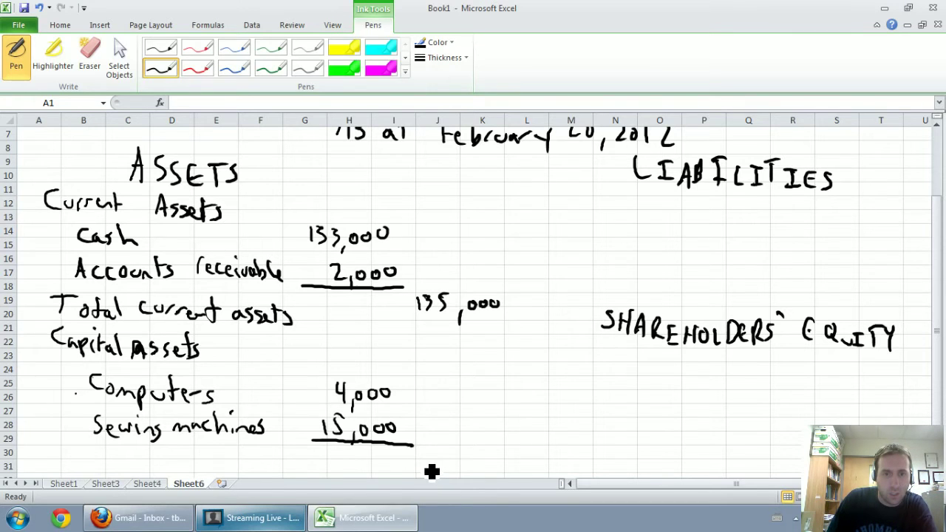
mouse_move(422, 455)
left_mouse_down()
mouse_move(423, 472)
mouse_move(447, 477)
left_mouse_up()
left_click_drag(458, 457, 472, 458)
left_click_drag(482, 458, 488, 461)
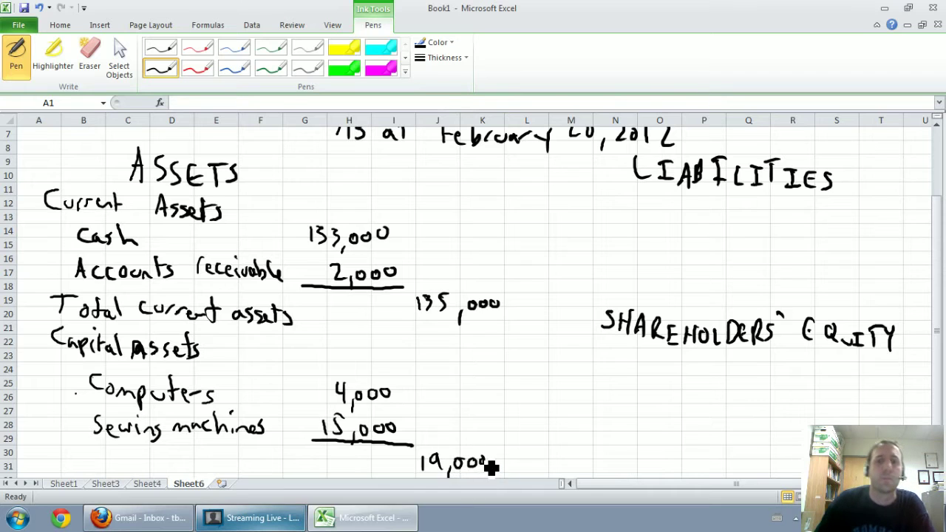
- Label the 19,000 subtotal Total capital assets and underline it
scroll(370, 406, "down", 2)
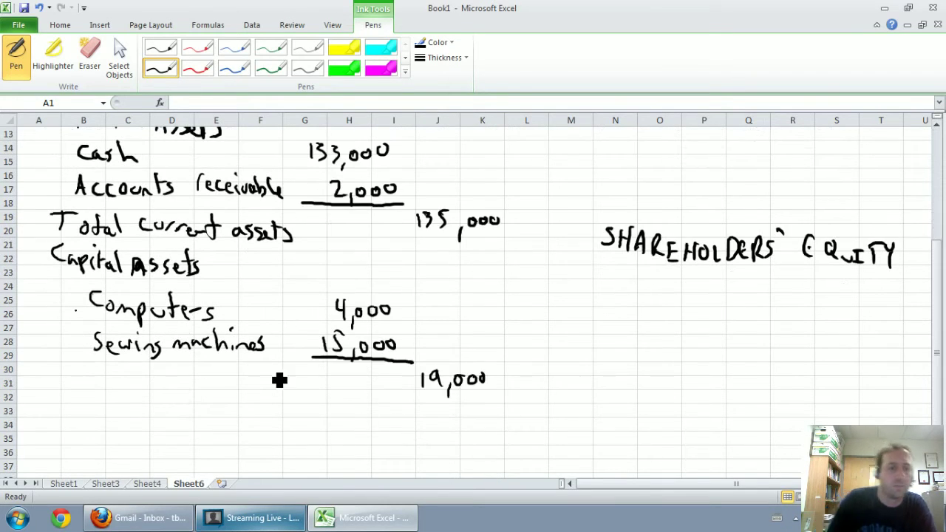
mouse_move(71, 375)
left_mouse_down()
mouse_move(93, 392)
mouse_move(130, 383)
mouse_move(177, 401)
mouse_move(260, 404)
mouse_move(264, 416)
left_mouse_up()
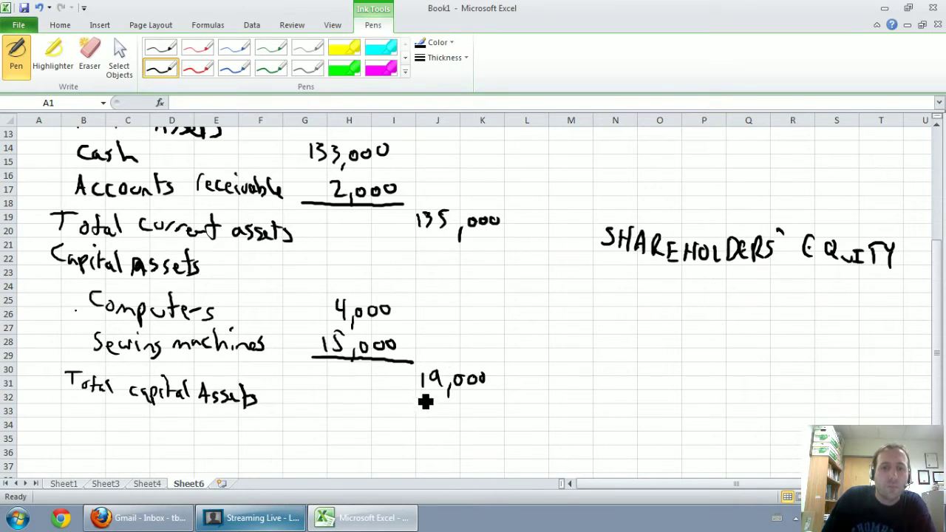
left_click_drag(411, 411, 499, 412)
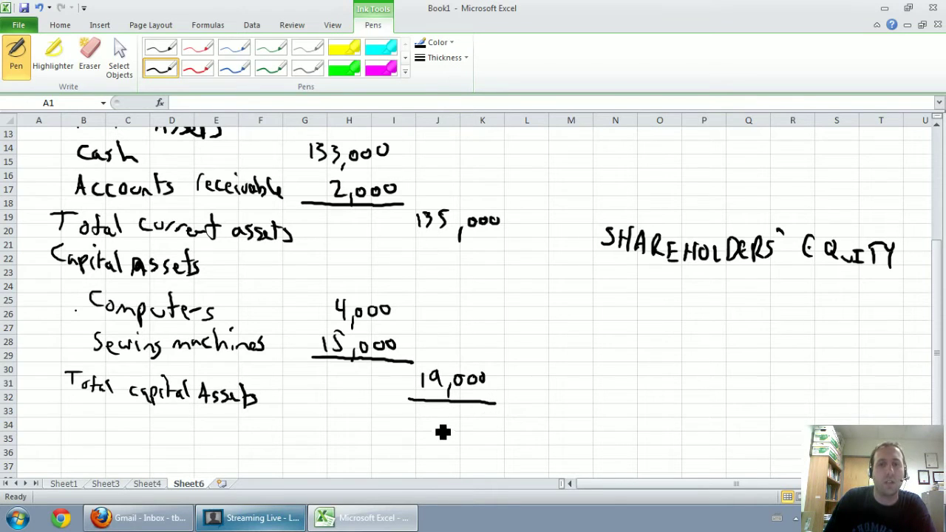
- Write Total Assets 154,000 and double-underline the figure
mouse_move(417, 422)
left_mouse_down()
mouse_move(419, 442)
mouse_move(464, 448)
left_mouse_up()
left_click_drag(473, 429, 494, 430)
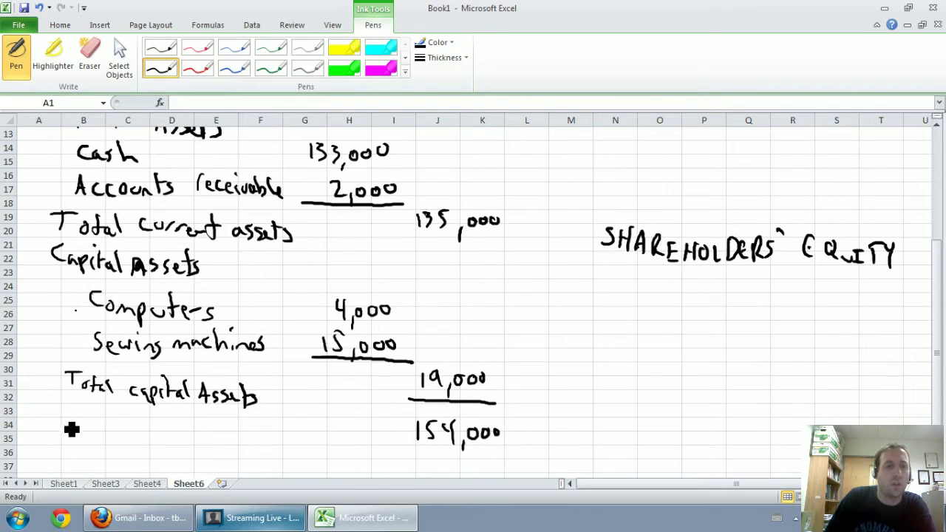
mouse_move(62, 418)
left_mouse_down()
mouse_move(97, 437)
mouse_move(182, 445)
left_mouse_up()
left_click_drag(191, 437, 201, 445)
left_click_drag(221, 433, 214, 445)
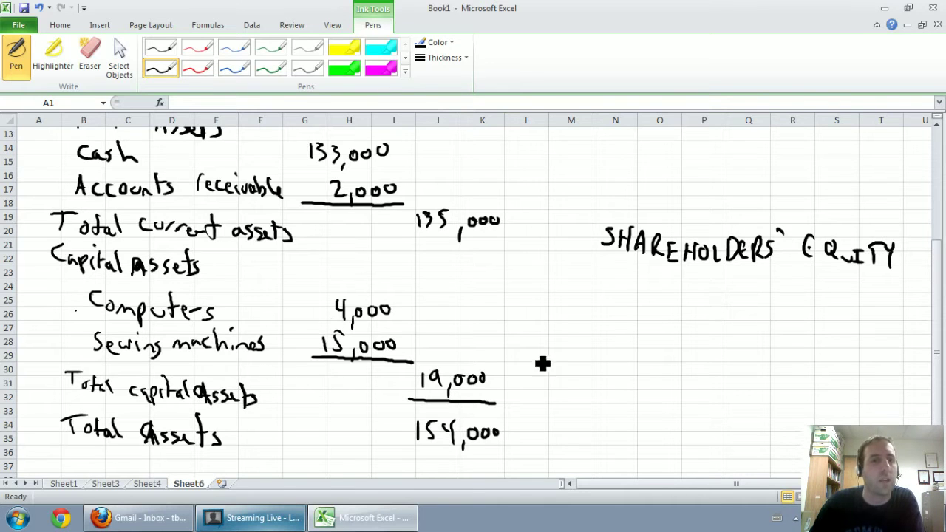
left_click_drag(938, 284, 941, 263)
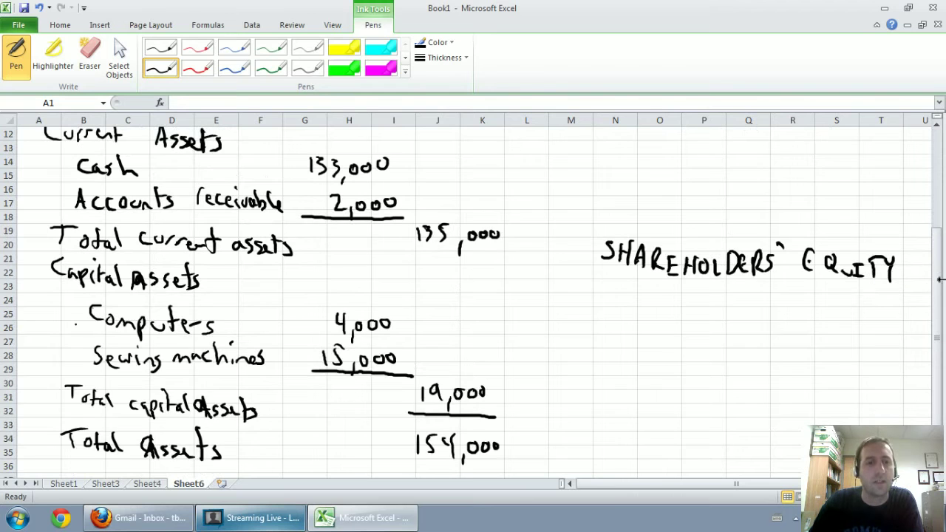
scroll(473, 296, "down", 1)
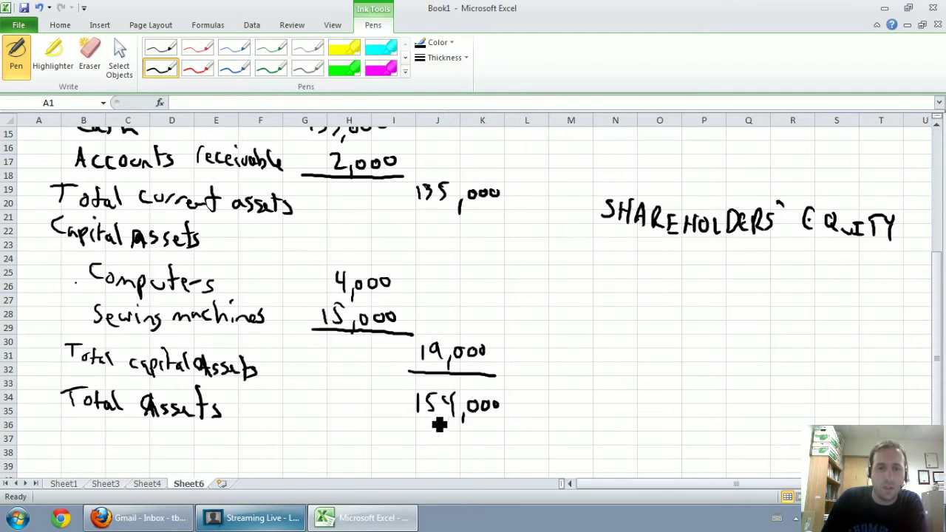
left_click_drag(409, 419, 496, 423)
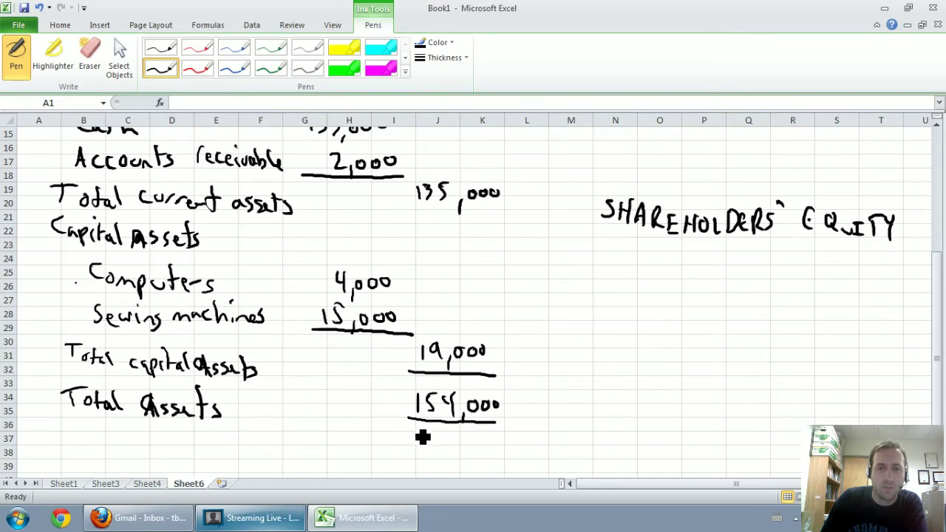
left_click_drag(409, 430, 499, 434)
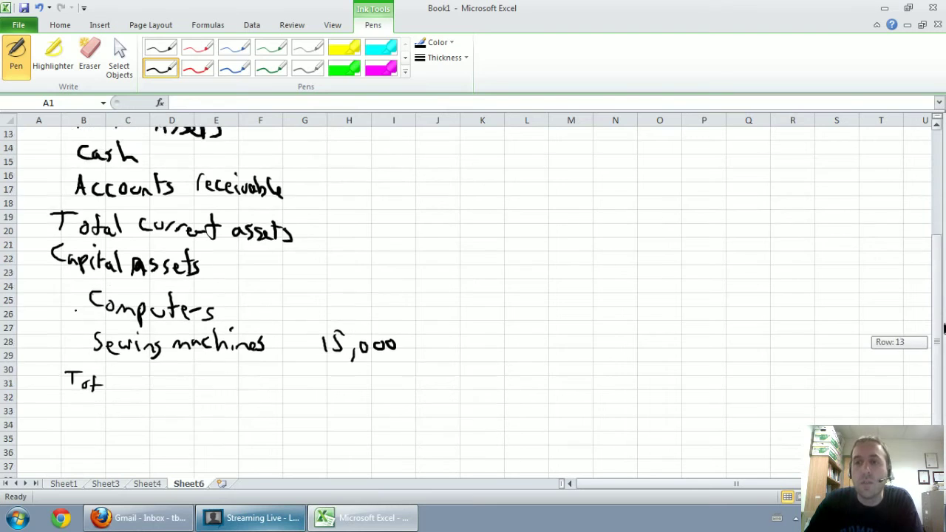
- On Sheet1, fill the Accounts payable row A13:E13 dark green
left_click_drag(937, 348, 937, 289)
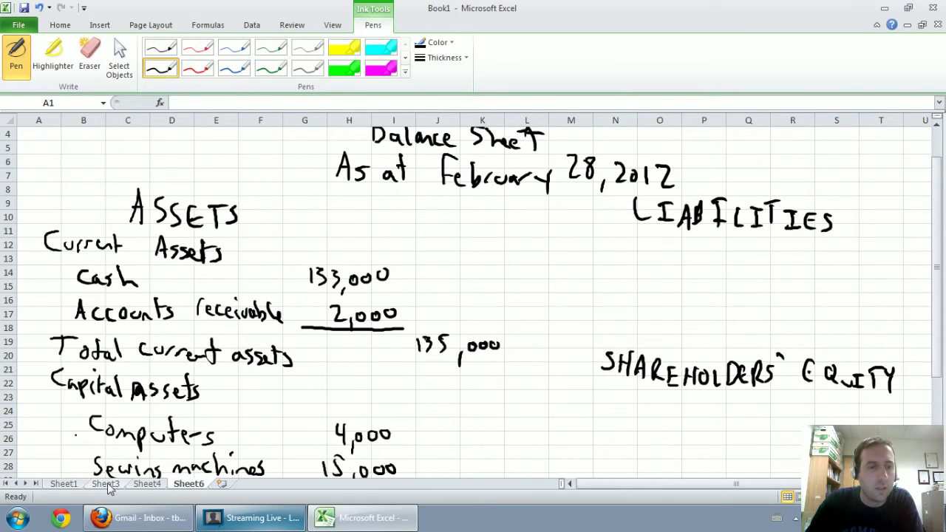
left_click(76, 485)
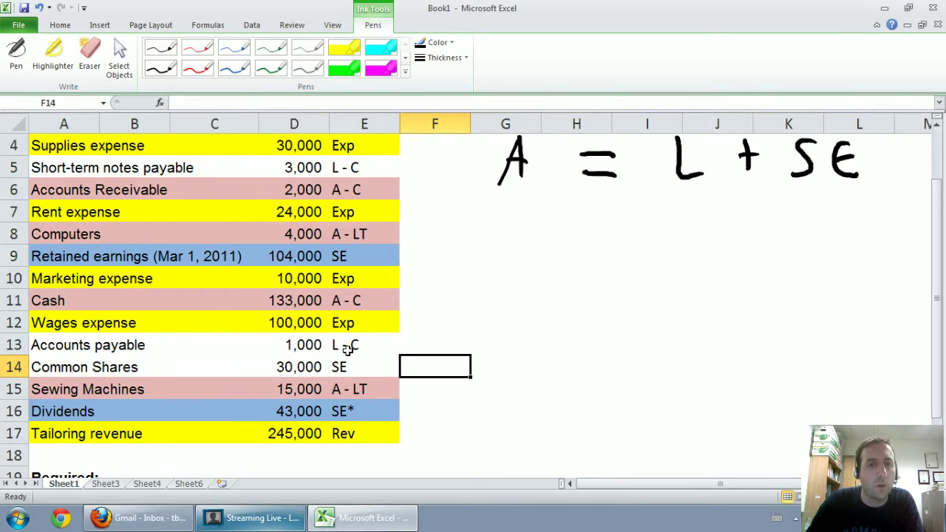
left_click_drag(348, 350, 67, 345)
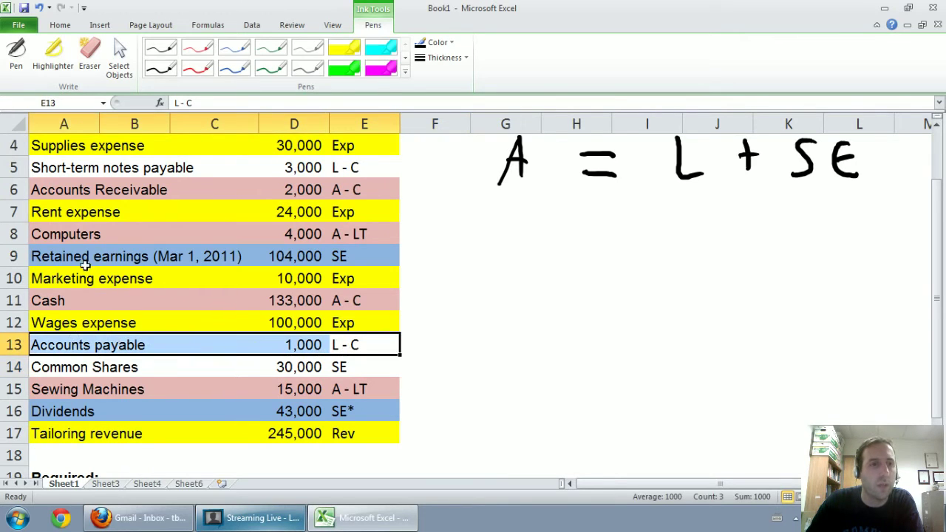
left_click(55, 26)
left_click(218, 69)
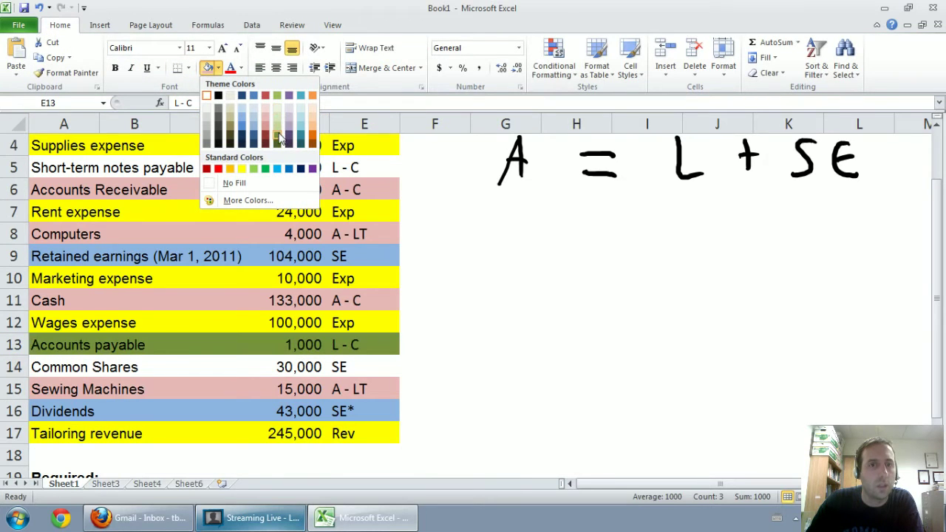
left_click(278, 138)
- Fill the Short-term notes payable row A5:E5 dark green as well
left_click_drag(369, 167, 59, 165)
left_click(208, 68)
left_click(235, 212)
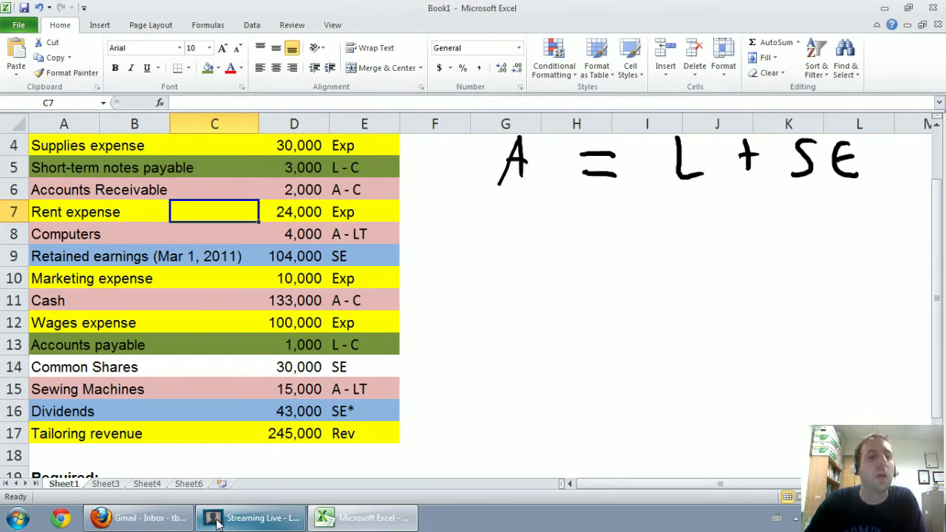
- On Sheet6, handwrite the 'Current liabilities' heading under LIABILITIES with the thick black pen
left_click(191, 484)
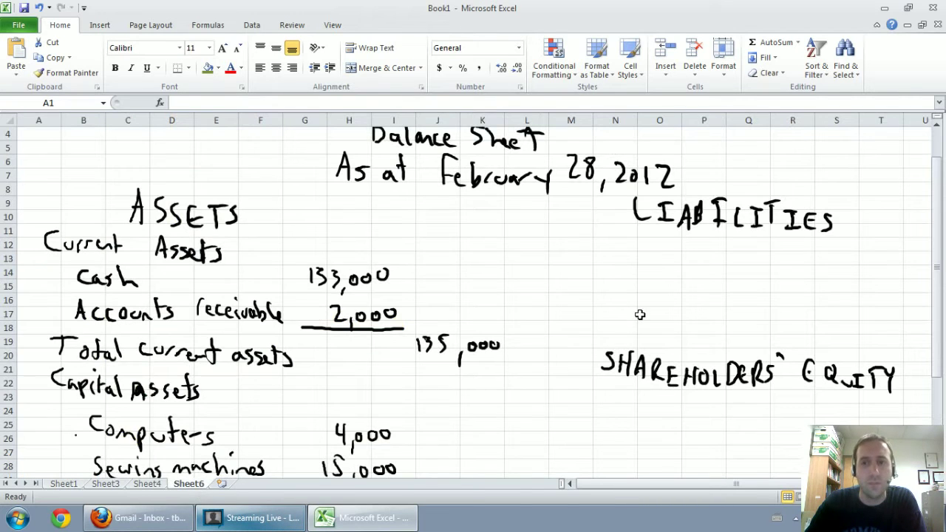
left_click(339, 172)
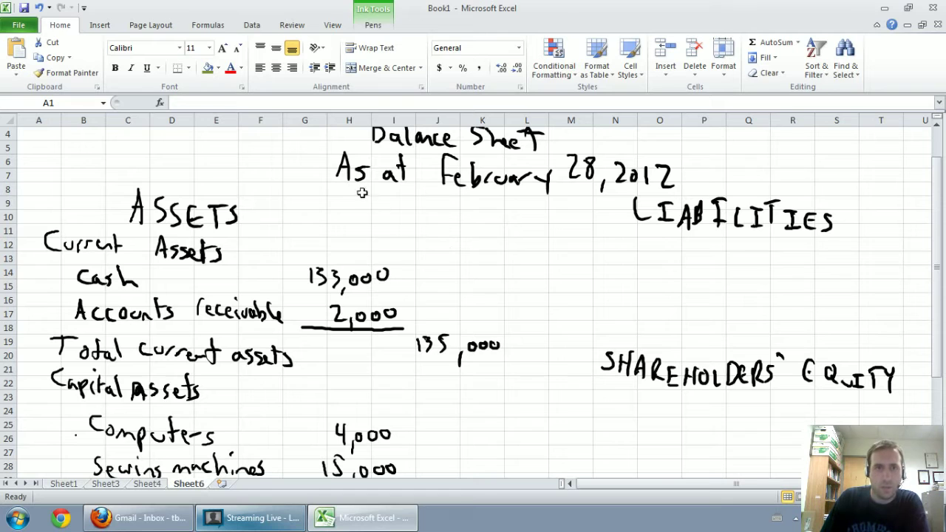
left_click(358, 24)
left_click(160, 69)
mouse_move(592, 233)
left_mouse_down()
mouse_move(592, 249)
mouse_move(613, 250)
left_mouse_up()
left_click_drag(615, 238, 647, 254)
left_click_drag(640, 247, 768, 252)
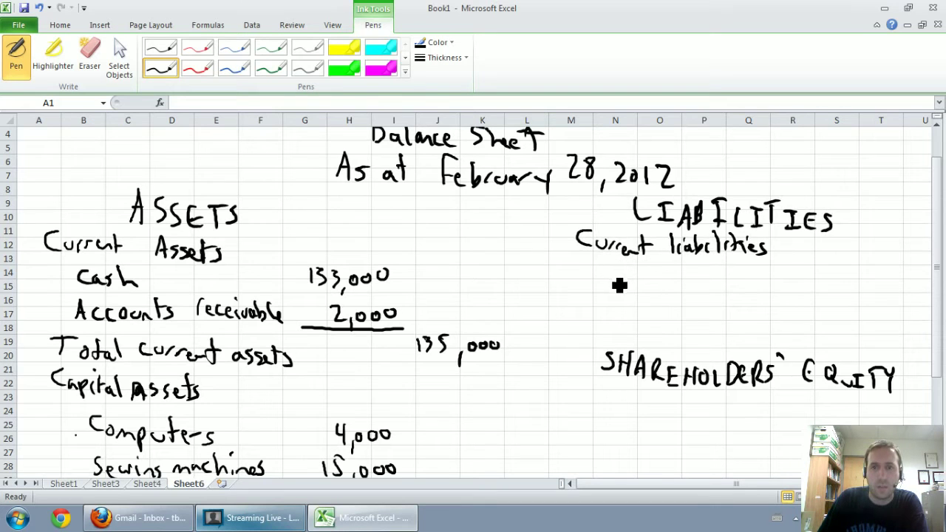
- Handwrite the 'Accounts payable' and 'S-T Notes payable' lines under Current liabilities
mouse_move(623, 287)
left_mouse_down()
mouse_move(642, 275)
mouse_move(672, 291)
mouse_move(792, 291)
left_mouse_up()
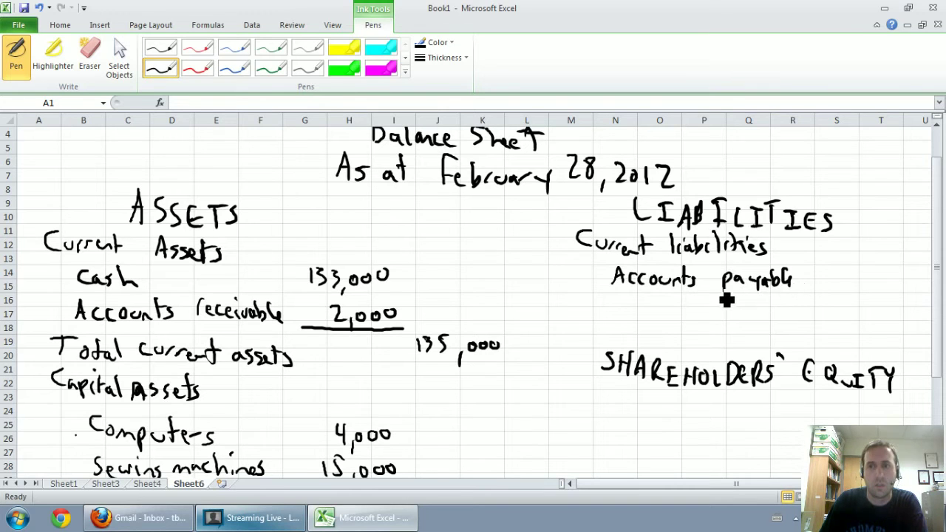
mouse_move(620, 301)
left_mouse_down()
mouse_move(613, 313)
mouse_move(645, 300)
left_mouse_up()
mouse_move(639, 300)
left_mouse_down()
mouse_move(639, 317)
mouse_move(668, 301)
mouse_move(718, 329)
mouse_move(763, 321)
left_mouse_up()
left_click_drag(767, 306, 770, 321)
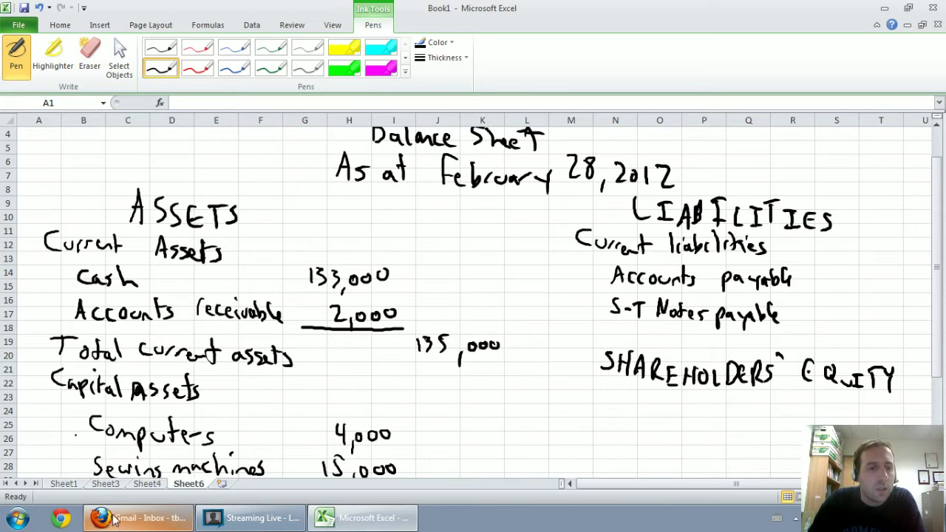
- Check amounts on Sheet1, then write 1,000 beside Accounts payable and 3,000 beside S-T Notes payable
left_click(75, 486)
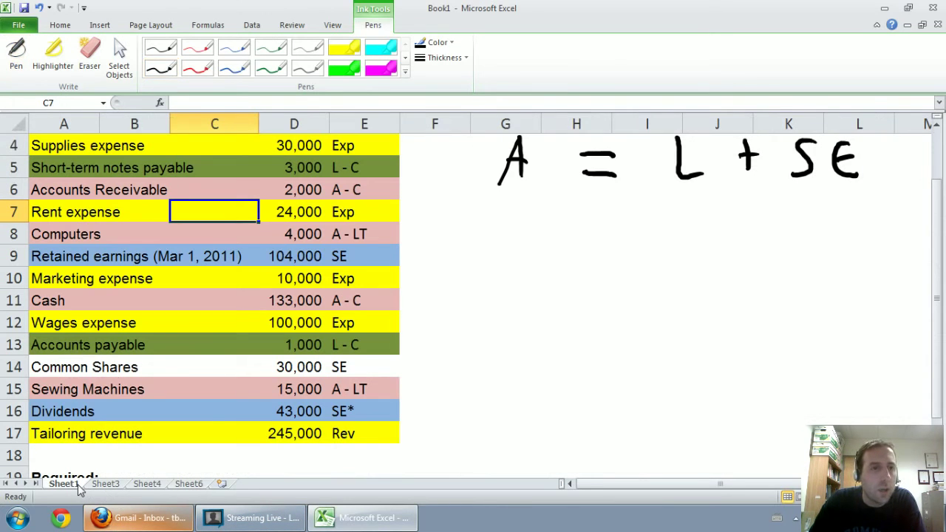
left_click(189, 484)
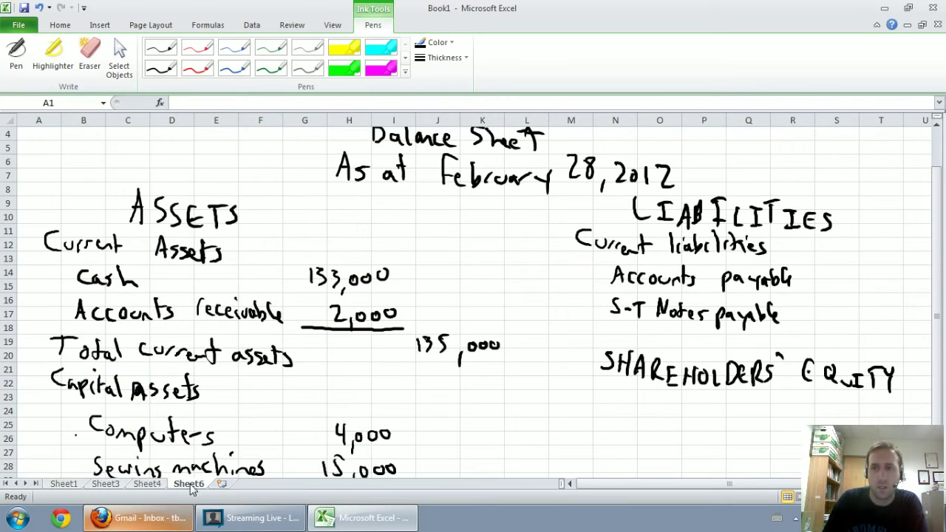
left_click(161, 68)
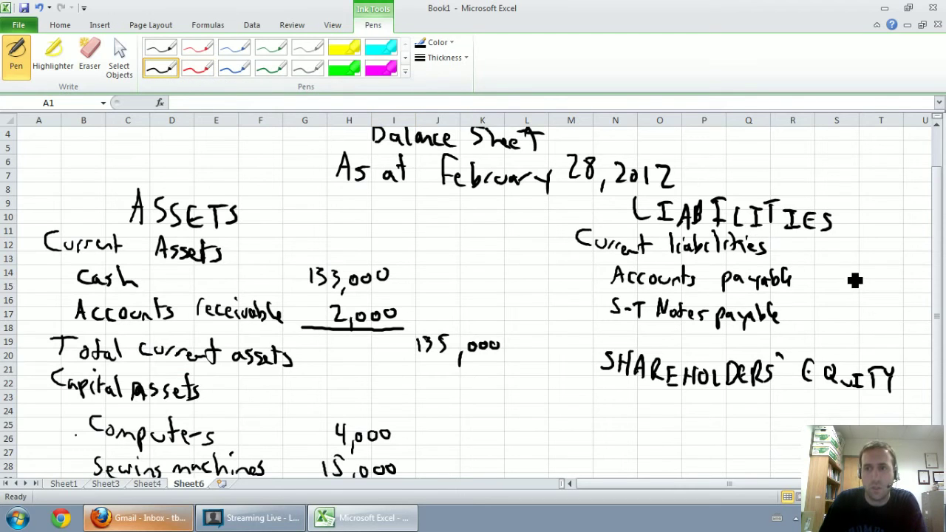
left_click_drag(845, 272, 849, 291)
left_click_drag(858, 278, 878, 275)
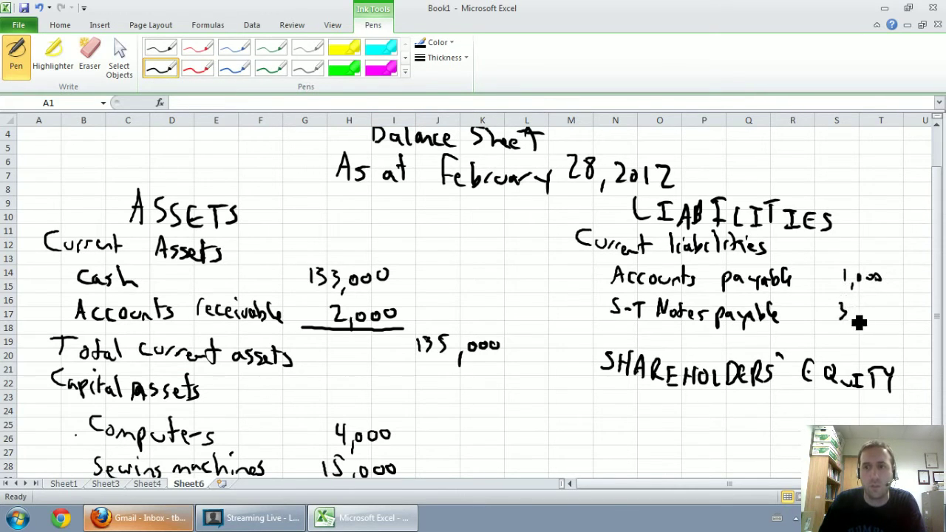
mouse_move(853, 316)
left_mouse_down()
mouse_move(884, 315)
mouse_move(899, 346)
mouse_move(927, 337)
mouse_move(886, 320)
left_mouse_up()
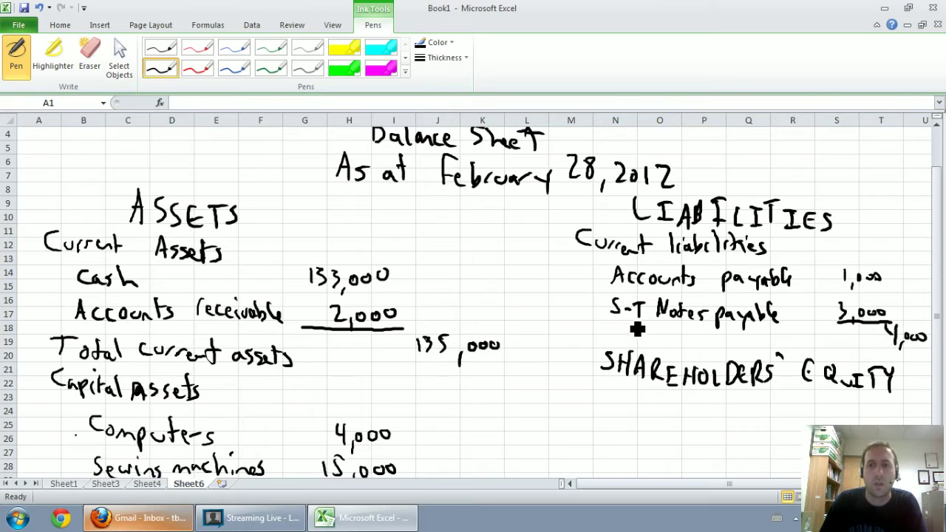
- Underline the 3,000 notes payable amount and write the 'Total liabilities' label
mouse_move(610, 327)
left_mouse_down()
mouse_move(609, 336)
mouse_move(619, 326)
mouse_move(638, 340)
left_mouse_up()
left_click_drag(633, 330, 643, 330)
left_click_drag(646, 333, 647, 340)
mouse_move(651, 326)
left_mouse_down()
mouse_move(651, 340)
mouse_move(681, 347)
mouse_move(755, 349)
left_mouse_up()
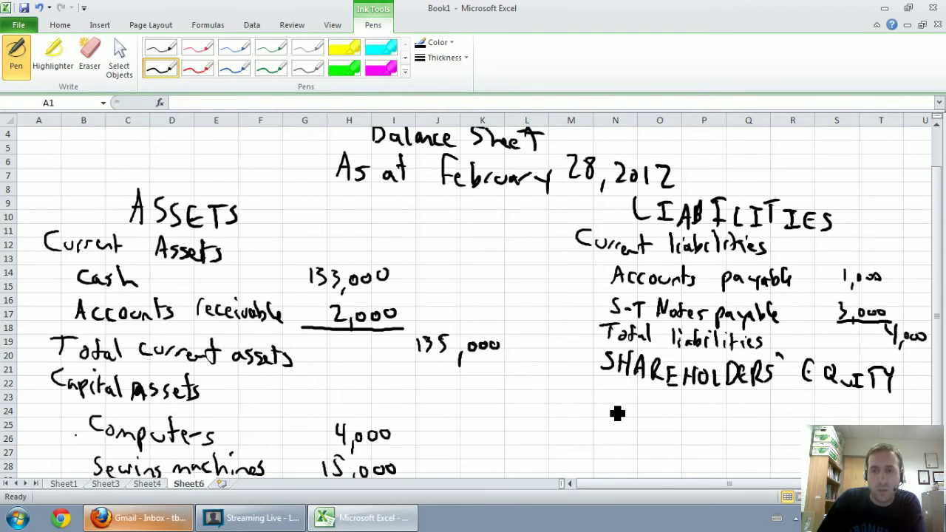
- Handwrite 'Common shares' and 'Retained Earnings' under SHAREHOLDERS' EQUITY, with 30,000 beside Common shares
mouse_move(611, 408)
left_mouse_down()
mouse_move(629, 429)
mouse_move(707, 418)
mouse_move(754, 428)
left_mouse_up()
mouse_move(601, 444)
left_mouse_down()
mouse_move(687, 459)
mouse_move(775, 445)
mouse_move(786, 470)
left_mouse_up()
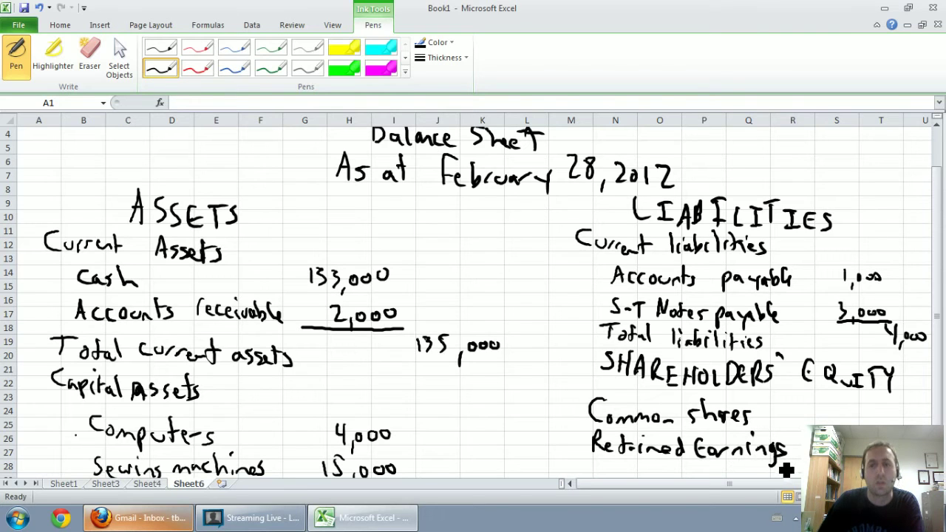
left_click(80, 484)
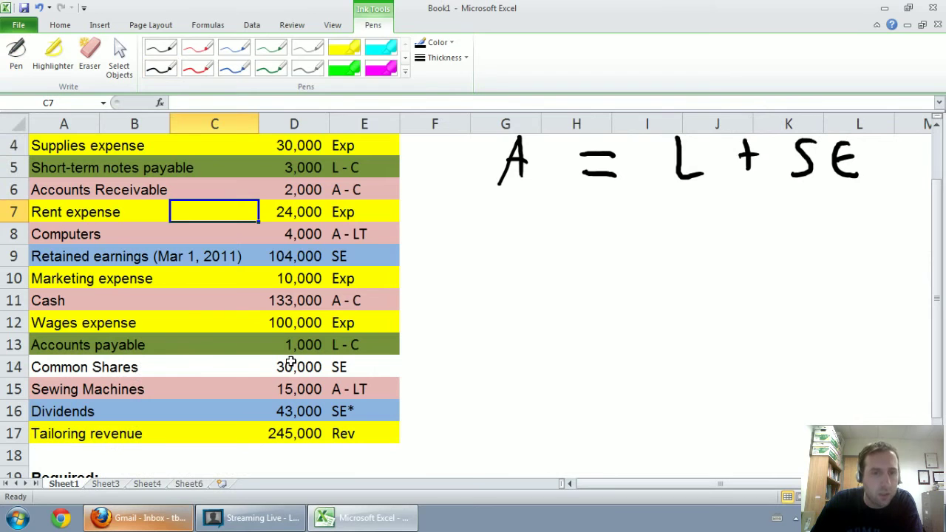
left_click(189, 485)
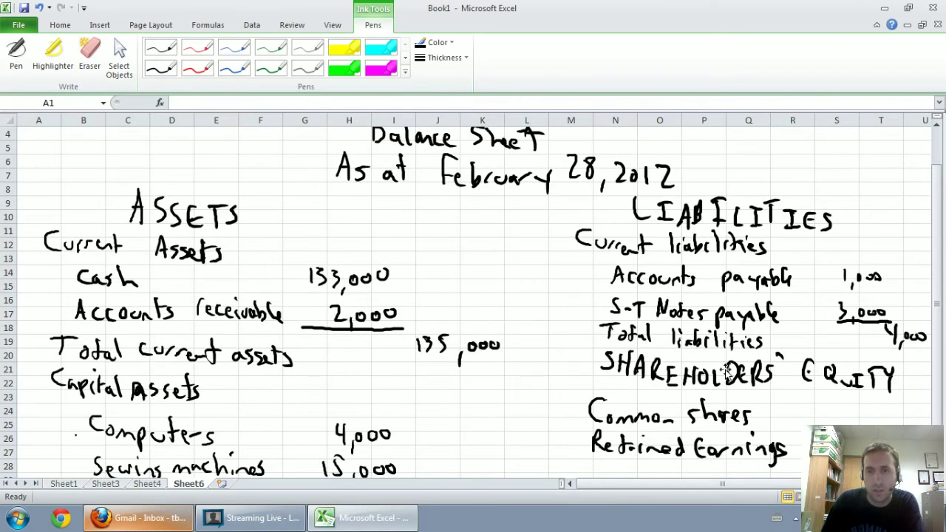
left_click(160, 67)
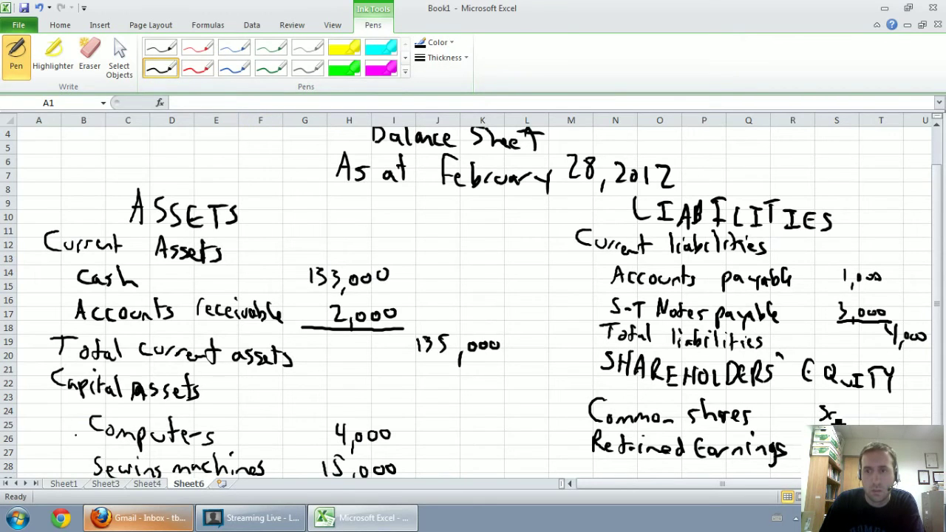
left_click_drag(856, 414, 878, 421)
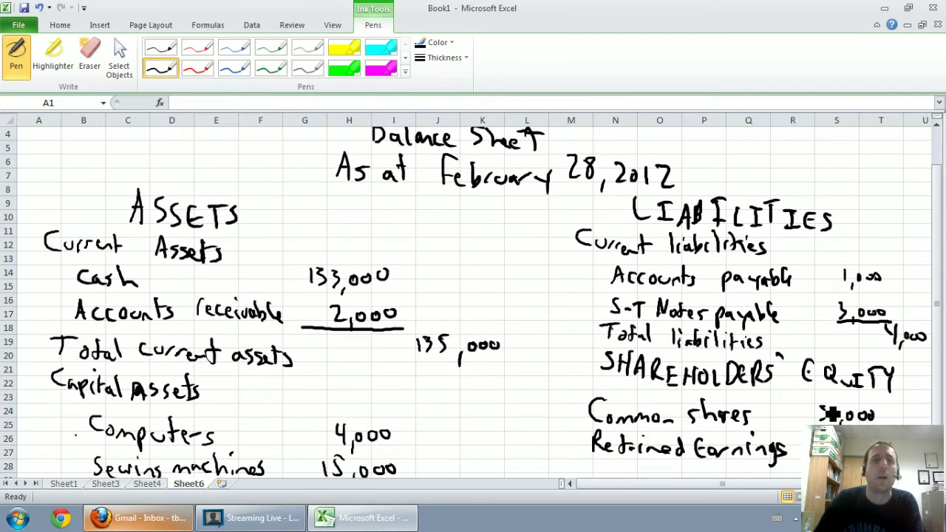
- Look up the retained earnings amount on Sheet1, then return to Sheet6
left_click(71, 484)
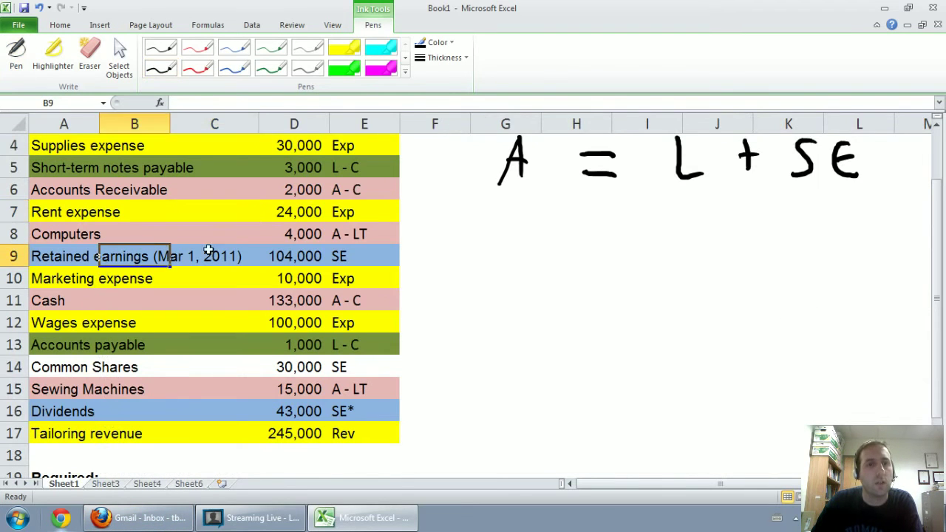
left_click(324, 253)
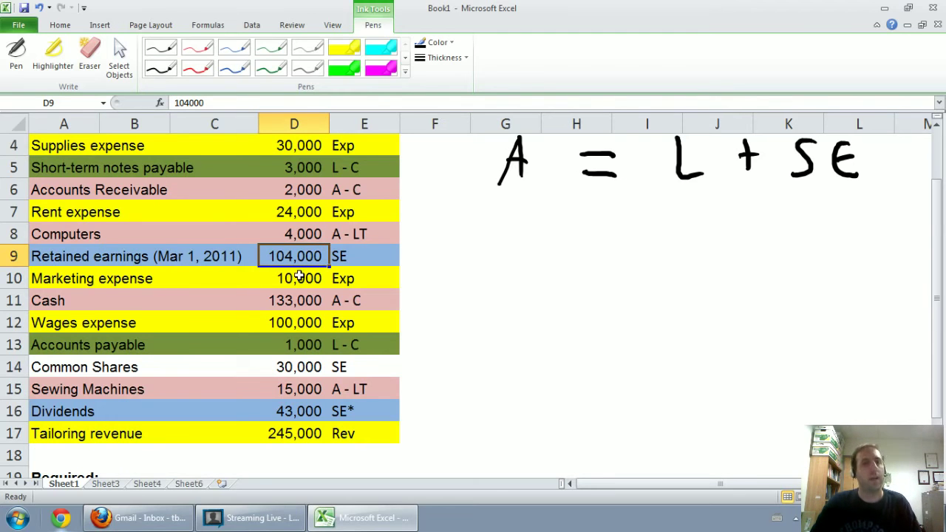
left_click(189, 483)
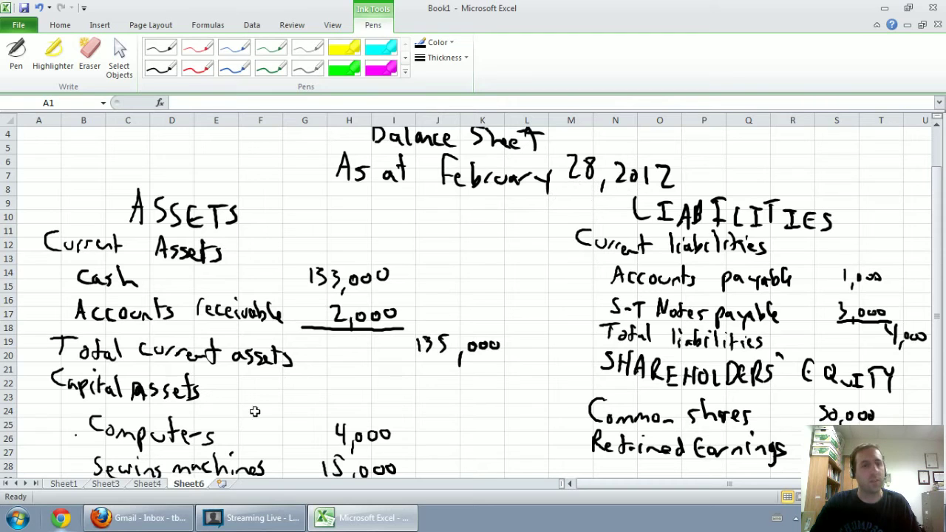
- Review the handwritten retained earnings statement on Sheet4, then return to Sheet6
left_click(153, 485)
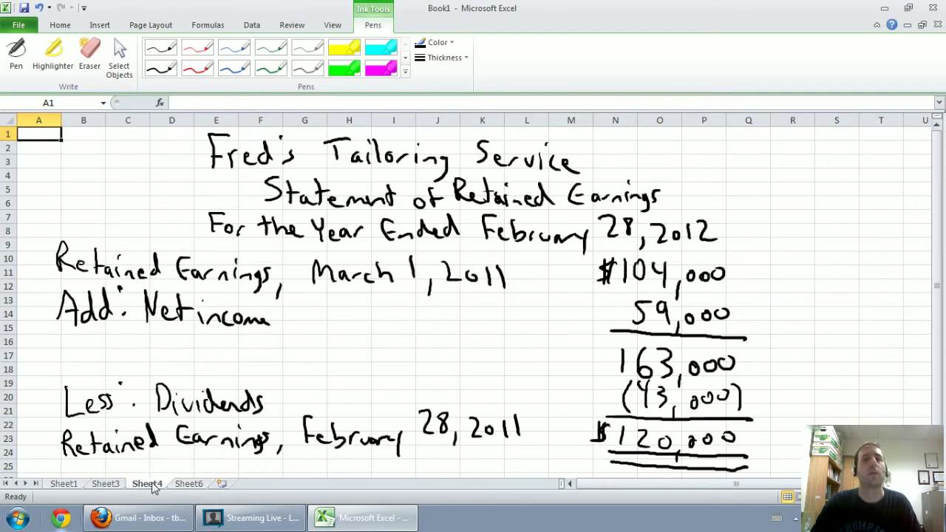
left_click(379, 206)
left_click(785, 226)
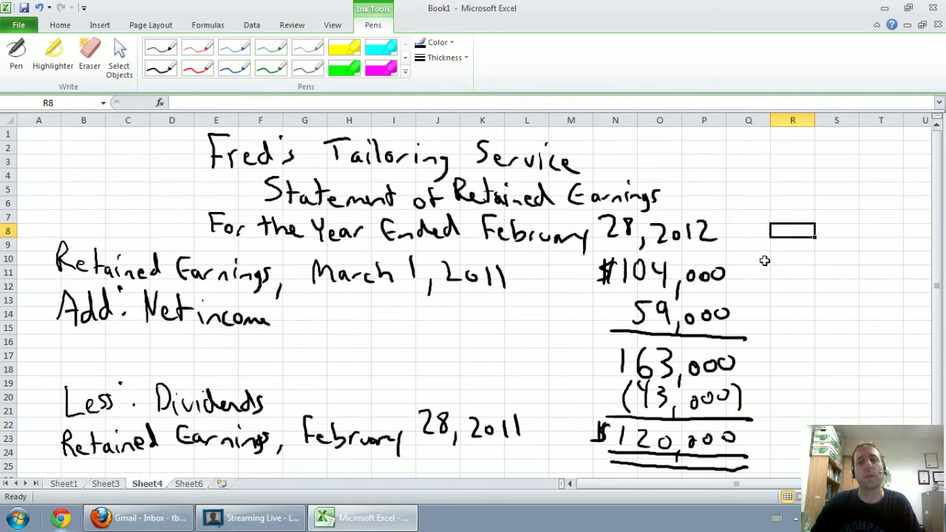
left_click(669, 442)
left_click(827, 406)
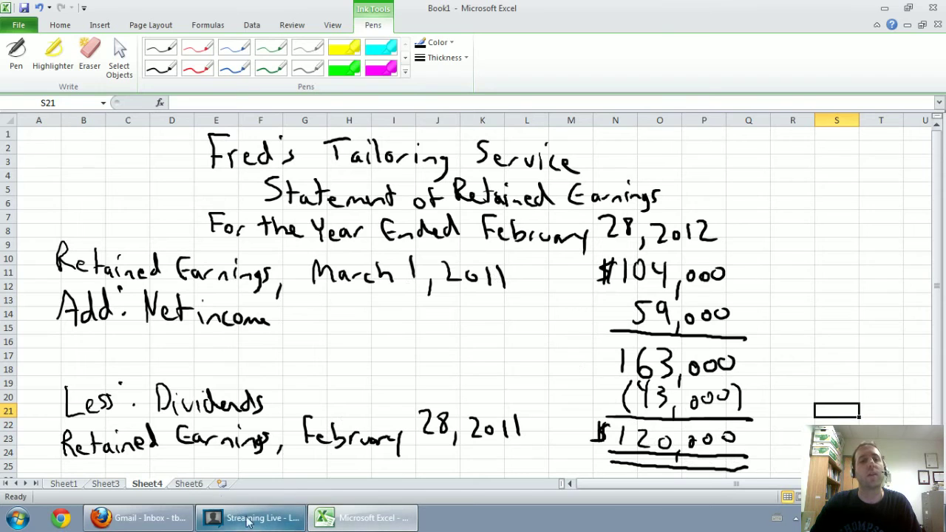
left_click(189, 485)
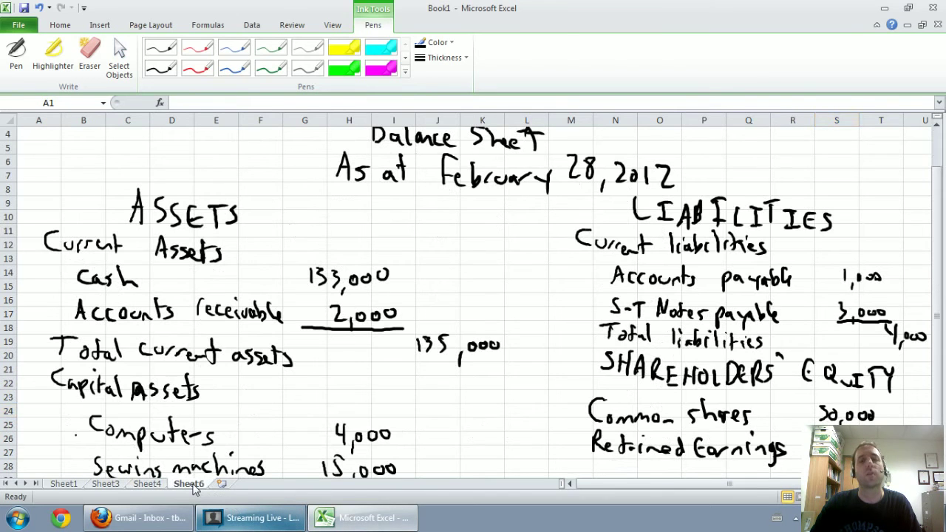
- Write 'Total S.E.' in black ink, underline 120,000 and write the 150,000 equity total
left_click(159, 70)
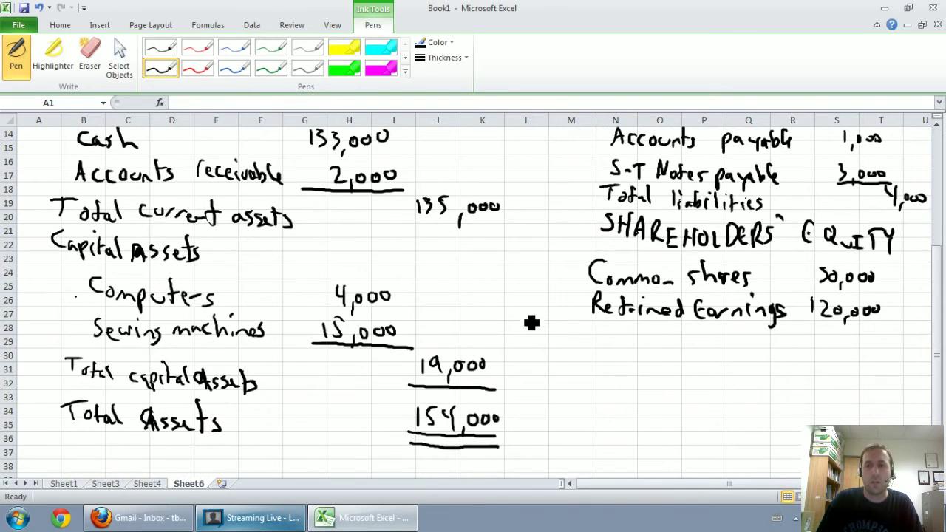
left_click_drag(596, 340, 689, 356)
left_click(668, 353)
left_click_drag(676, 348, 685, 348)
left_click(700, 353)
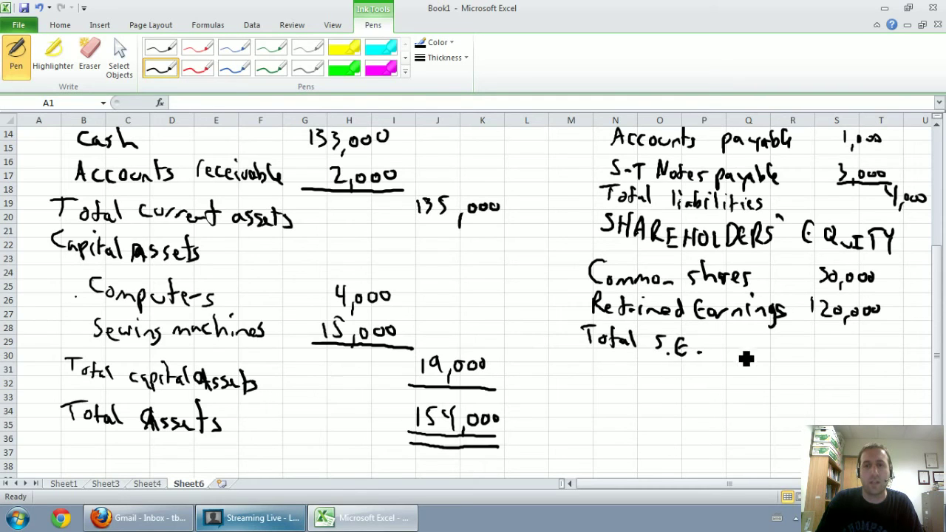
left_click_drag(802, 323, 885, 330)
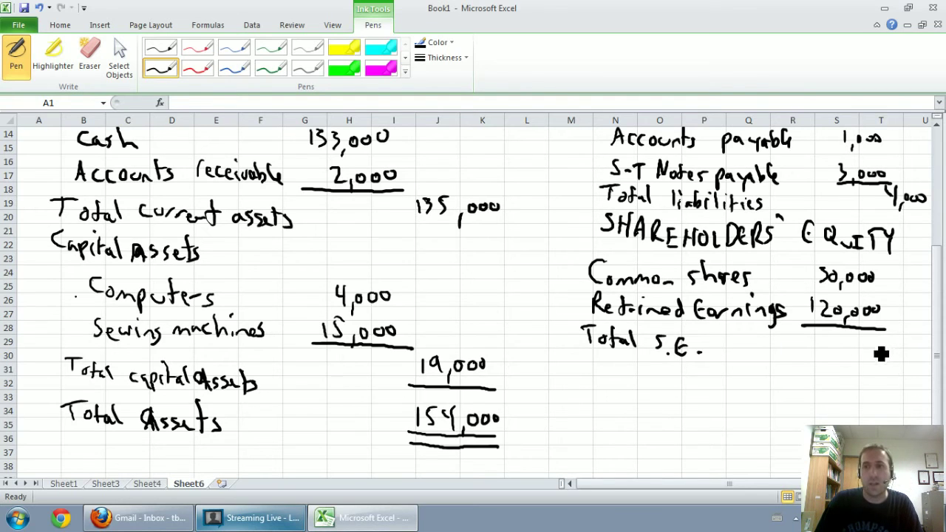
mouse_move(870, 340)
left_mouse_down()
mouse_move(878, 361)
mouse_move(926, 347)
left_mouse_up()
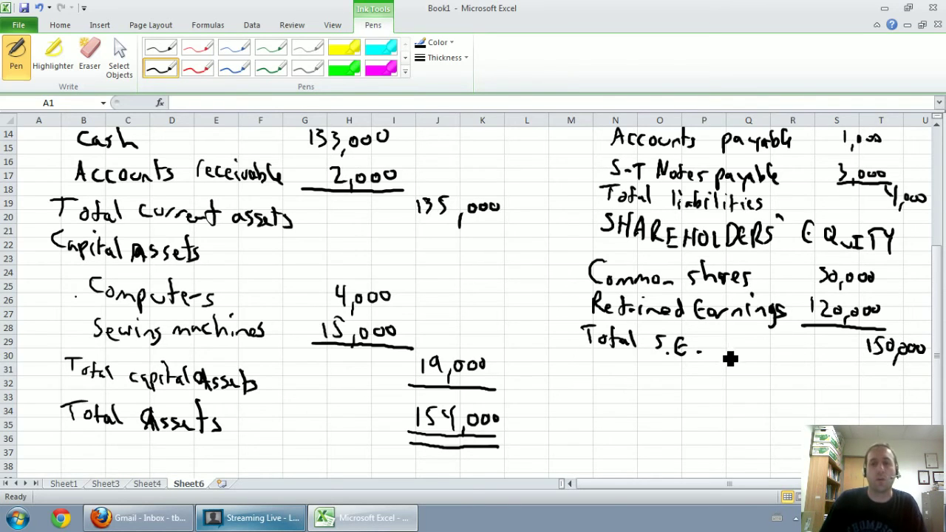
- Handwrite the 'Total liabilities and S.E.' label below Total S.E
mouse_move(583, 398)
left_mouse_down()
mouse_move(584, 416)
mouse_move(593, 395)
left_mouse_up()
left_click_drag(600, 405, 609, 416)
left_click_drag(602, 405, 646, 415)
mouse_move(650, 405)
left_mouse_down()
mouse_move(652, 416)
mouse_move(692, 417)
left_mouse_up()
left_click_drag(698, 396, 707, 418)
mouse_move(712, 399)
left_mouse_down()
mouse_move(718, 419)
mouse_move(794, 424)
left_mouse_up()
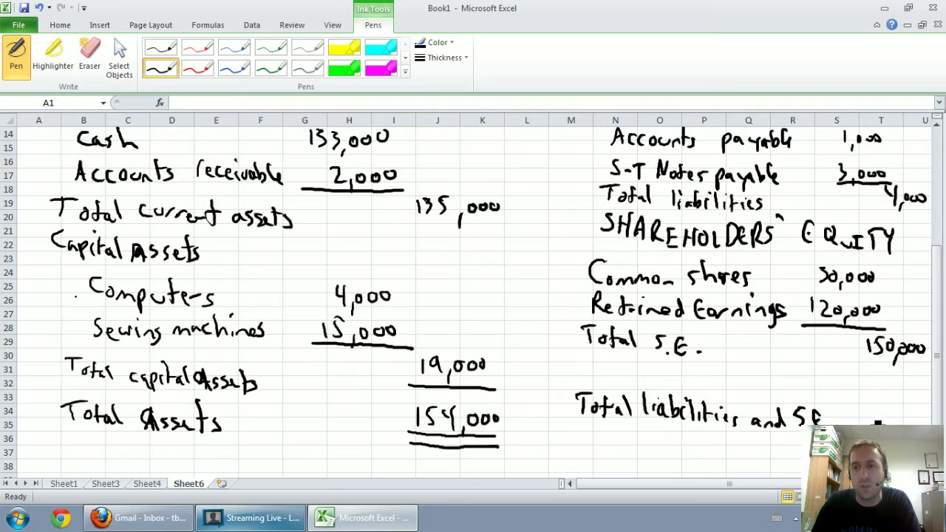
- Underline the 150,000 equity total and write 154,000 beside Total liabilities and SE
left_click_drag(864, 365, 924, 358)
left_click_drag(898, 413, 907, 424)
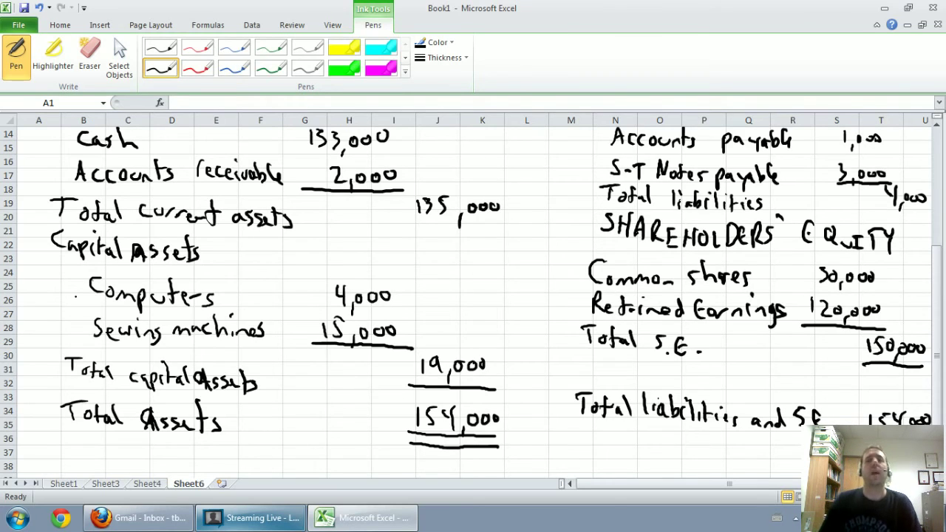
- Draw $ signs before 133,000, 135,000, 154,000, accounts payable, total liabilities and computers' 4,000
left_click(938, 127)
left_click(938, 126)
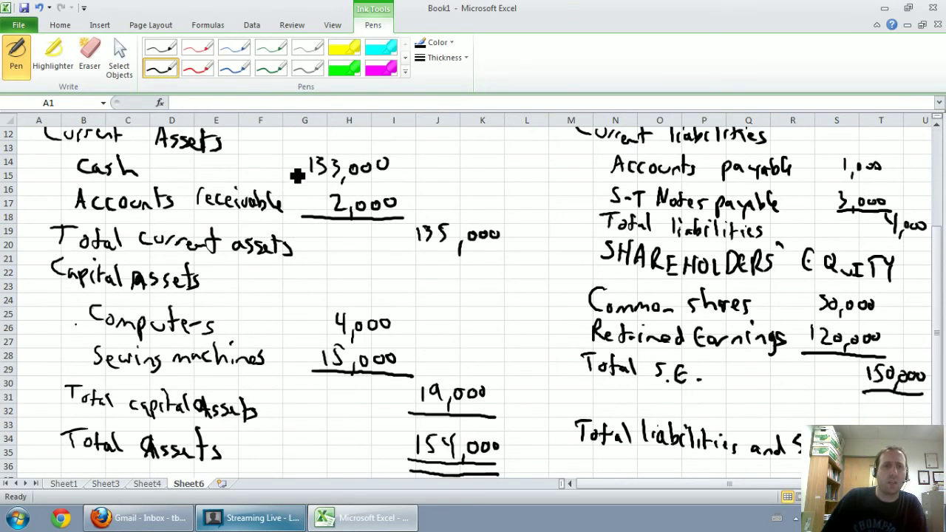
left_click_drag(306, 163, 300, 174)
left_click_drag(407, 227, 404, 244)
left_click_drag(411, 432, 404, 451)
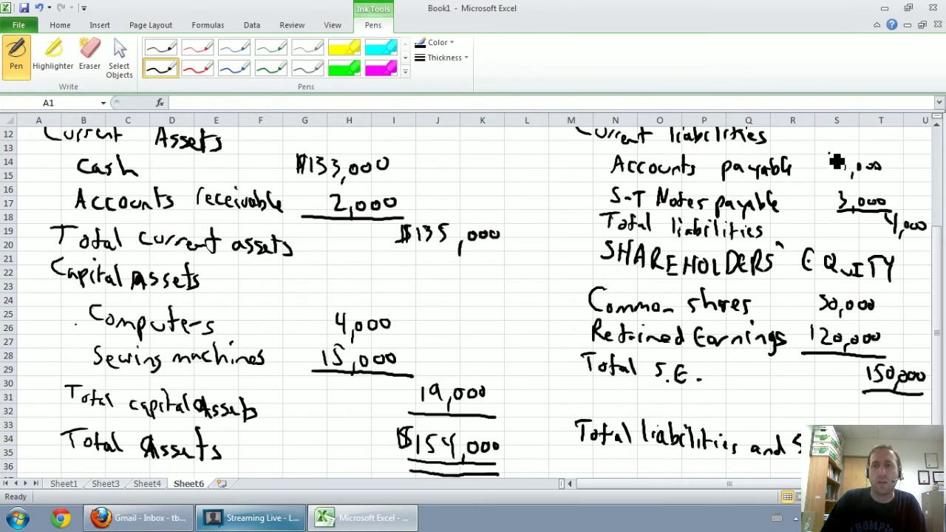
left_click_drag(837, 157, 827, 176)
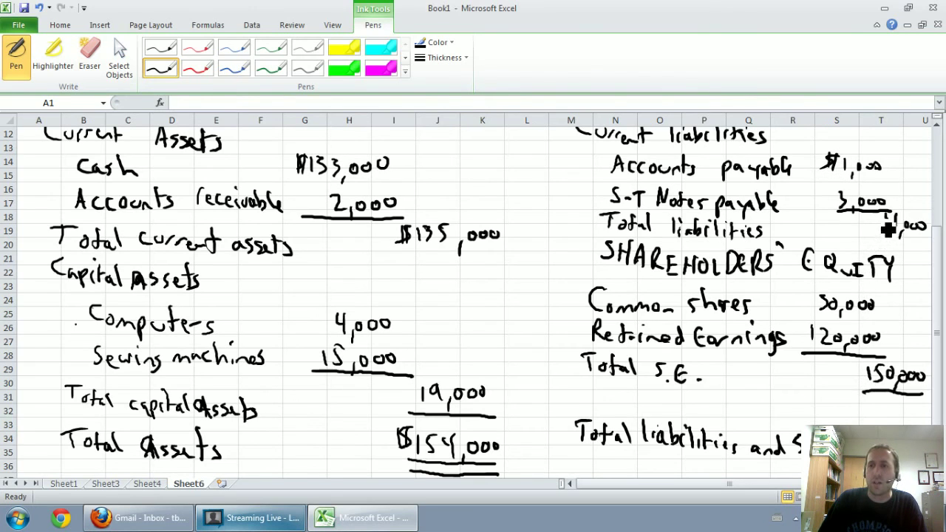
left_click_drag(886, 228, 880, 241)
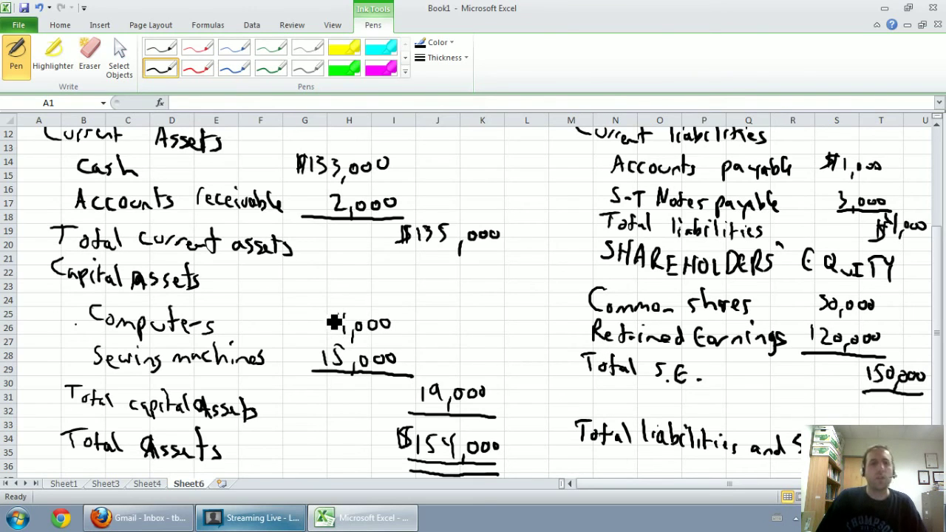
left_click_drag(310, 309, 304, 330)
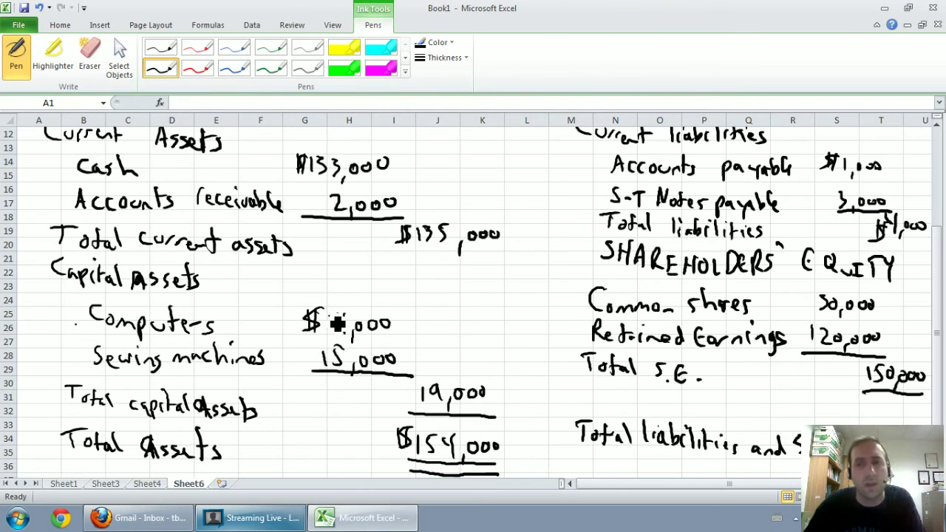
scroll(803, 406, "down", 2, "ctrl")
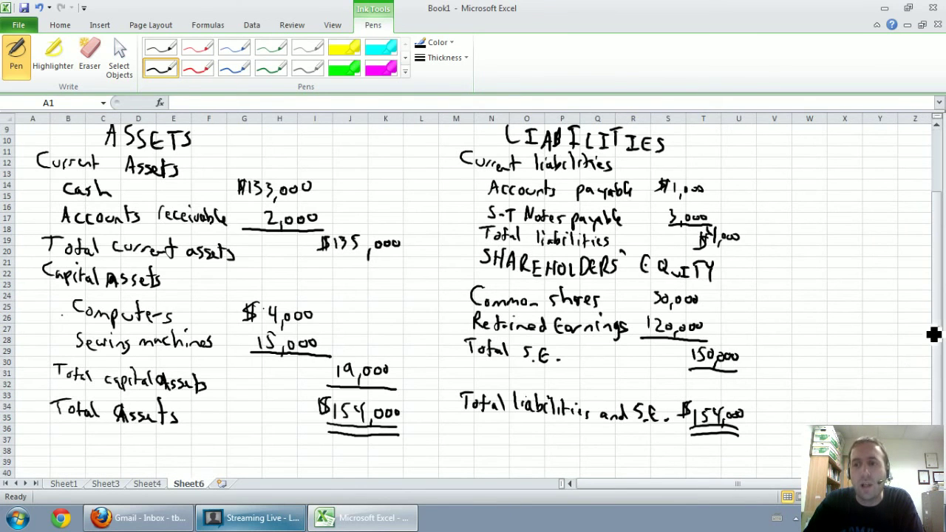
mouse_move(936, 334)
left_mouse_down()
mouse_move(943, 288)
mouse_move(937, 321)
left_mouse_up()
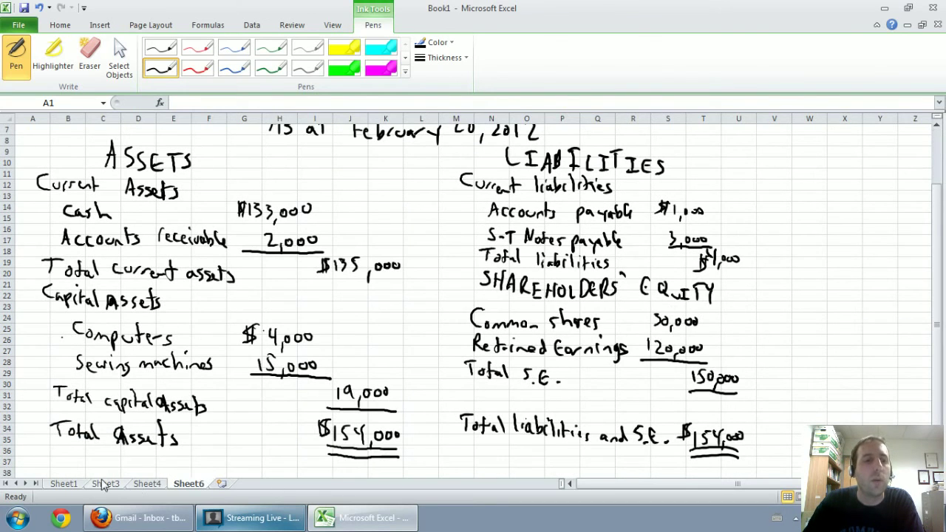
left_click(77, 485)
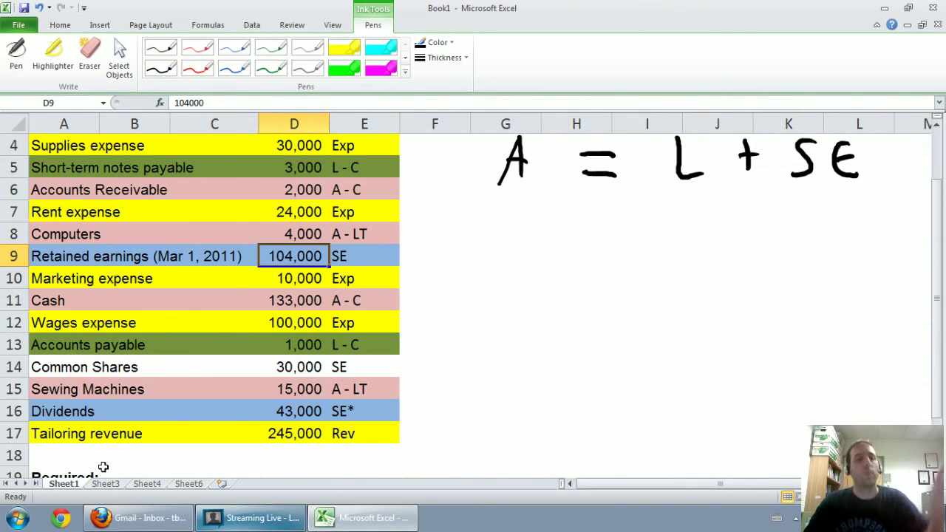
left_click(110, 487)
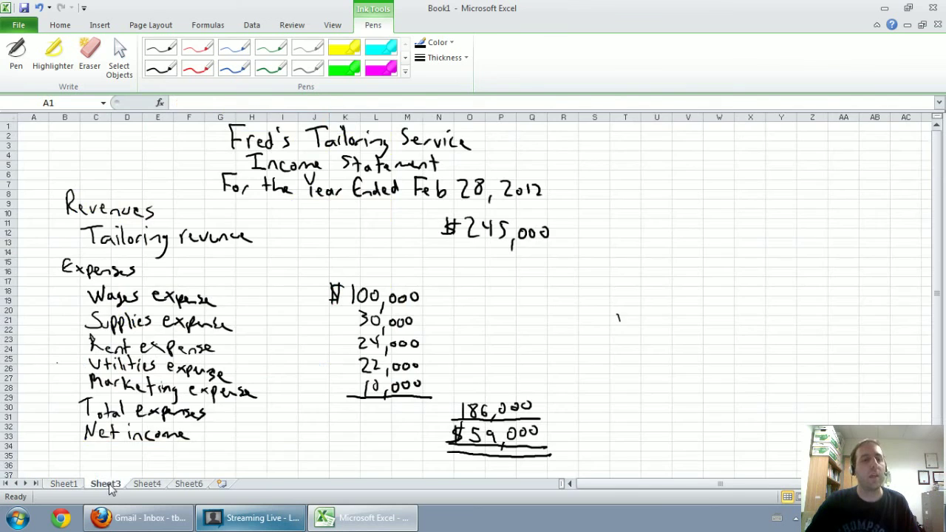
left_click(164, 486)
left_click(190, 484)
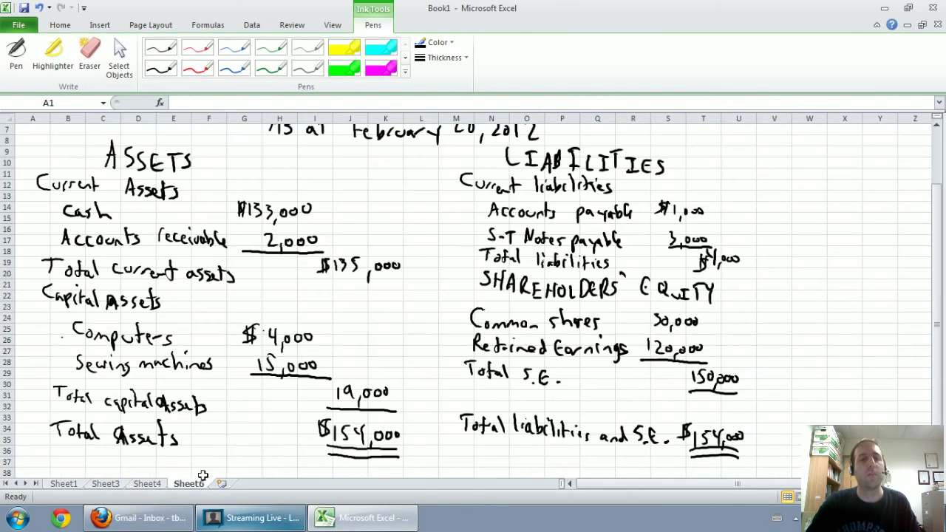